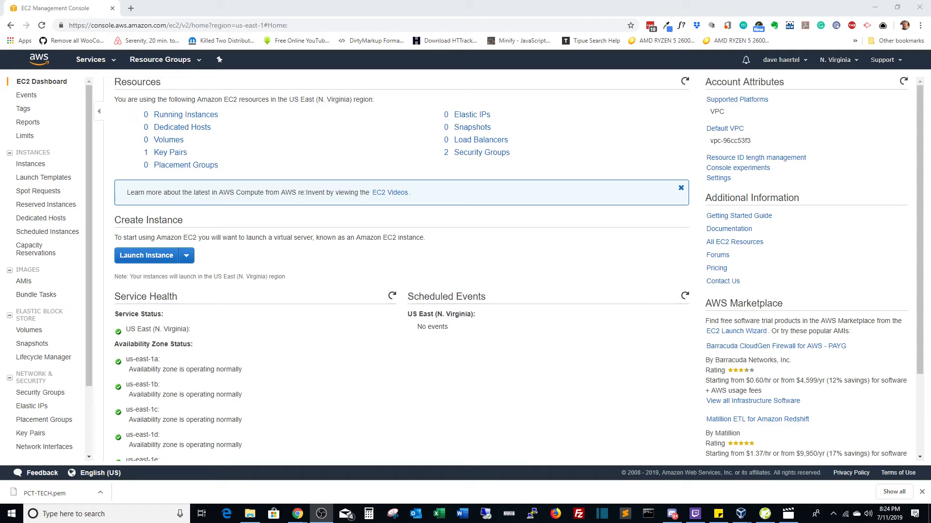
Open the AWS services list from the N. Virginia EC2 Dashboard.
click(91, 61)
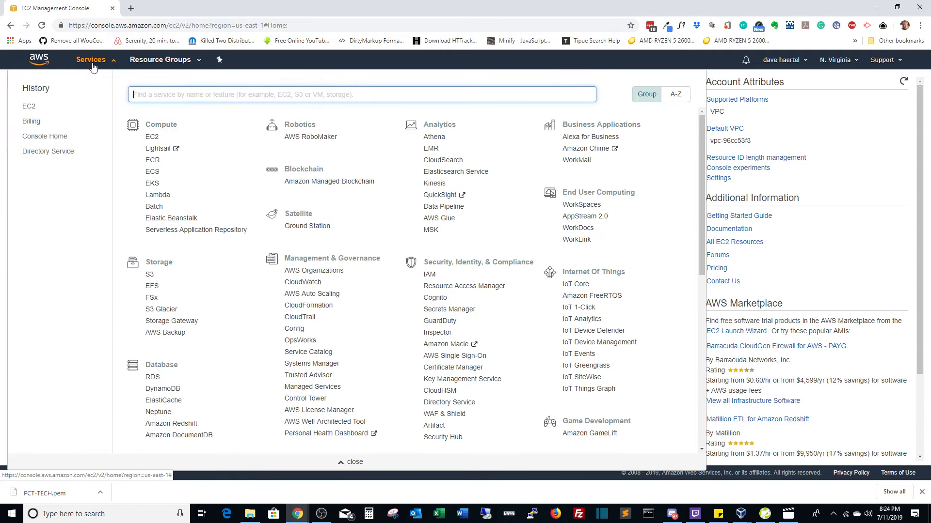
Start a new Directory Service setup with AWS Managed Microsoft AD as the directory type.
click(46, 152)
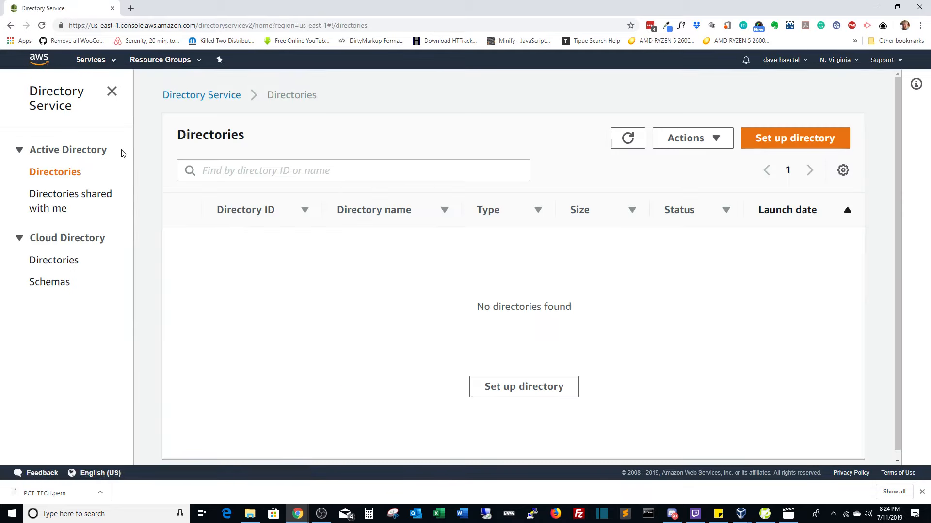
click(777, 146)
scroll(531, 217, down, 1)
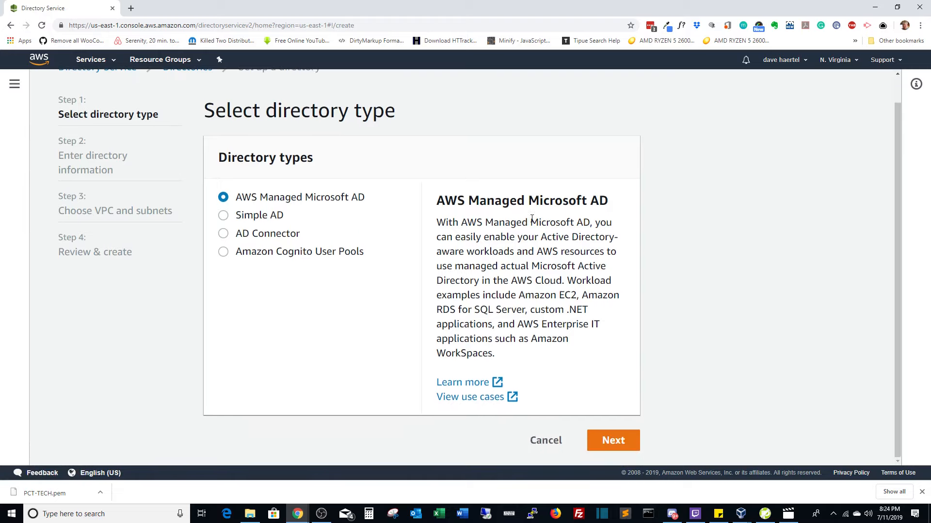
click(253, 214)
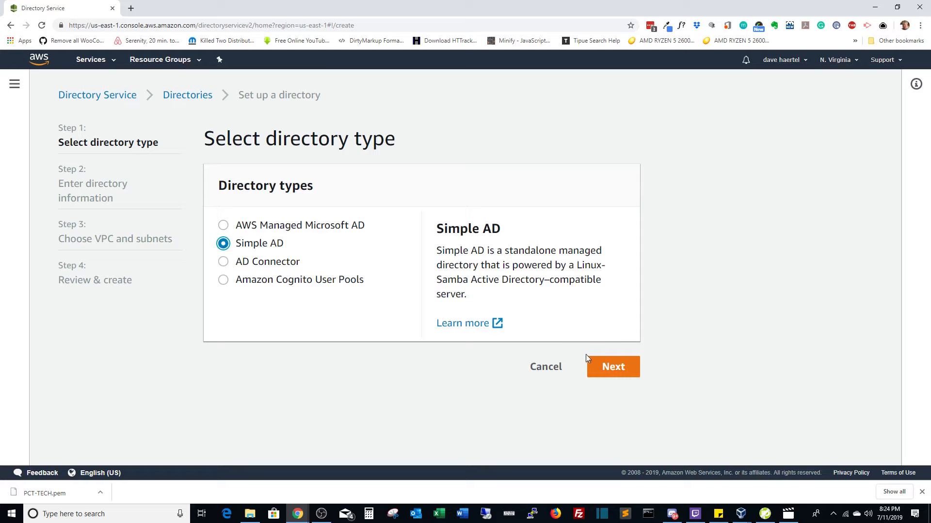
click(314, 226)
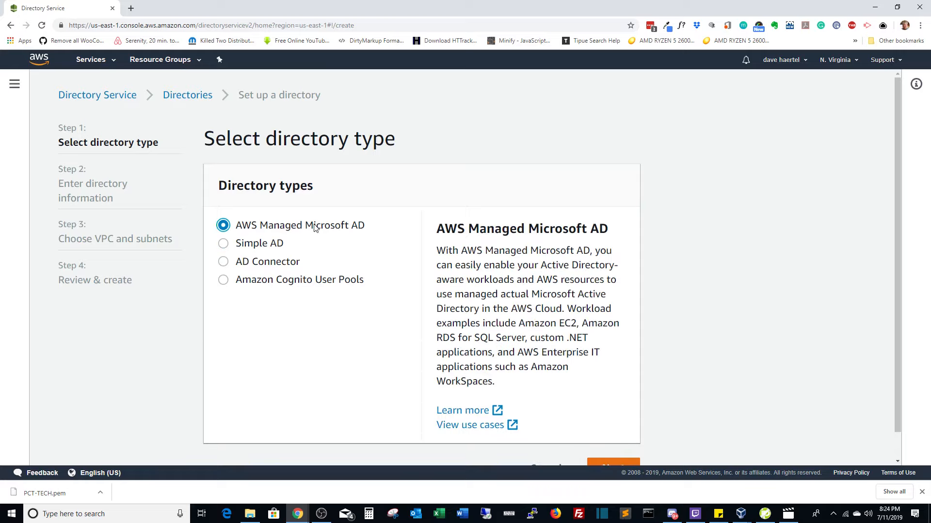
scroll(605, 409, down, 1)
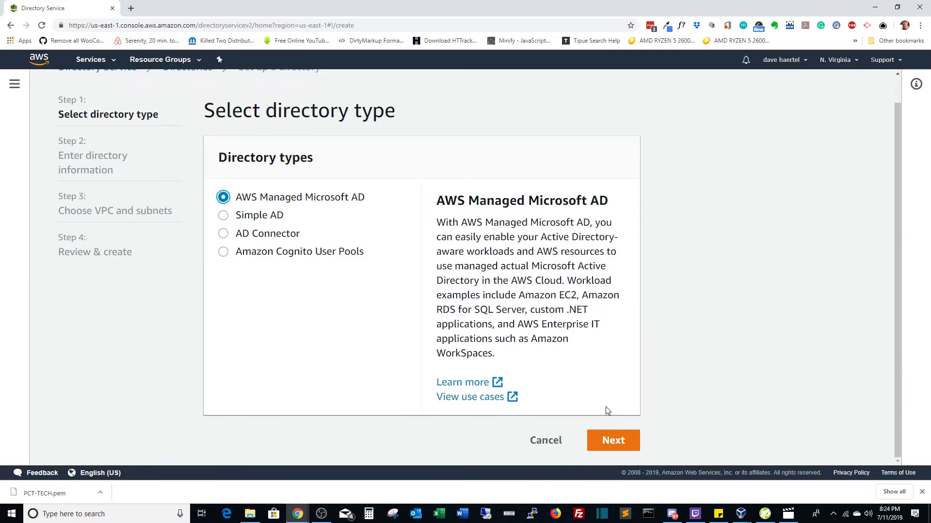
click(614, 443)
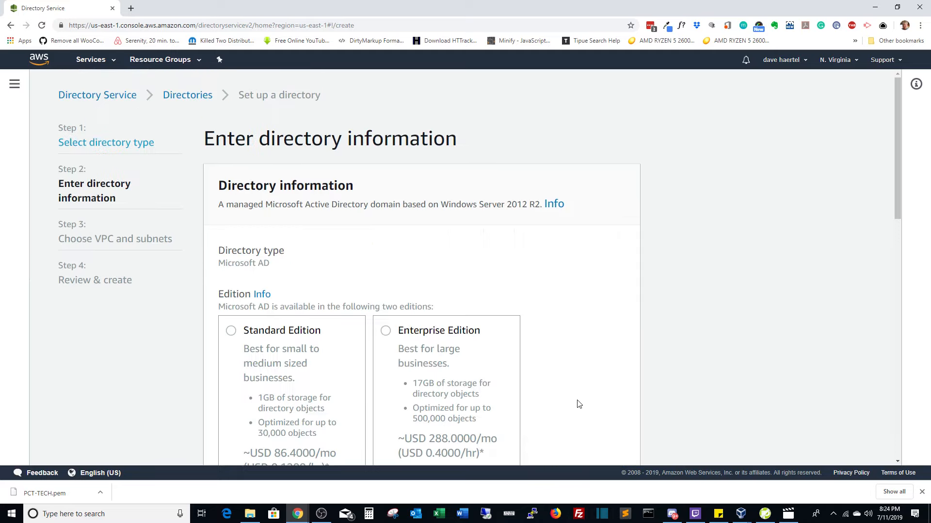
Choose Standard Edition with DNS name portcity.tech and NetBIOS name PCT.
click(294, 335)
scroll(340, 300, down, 6)
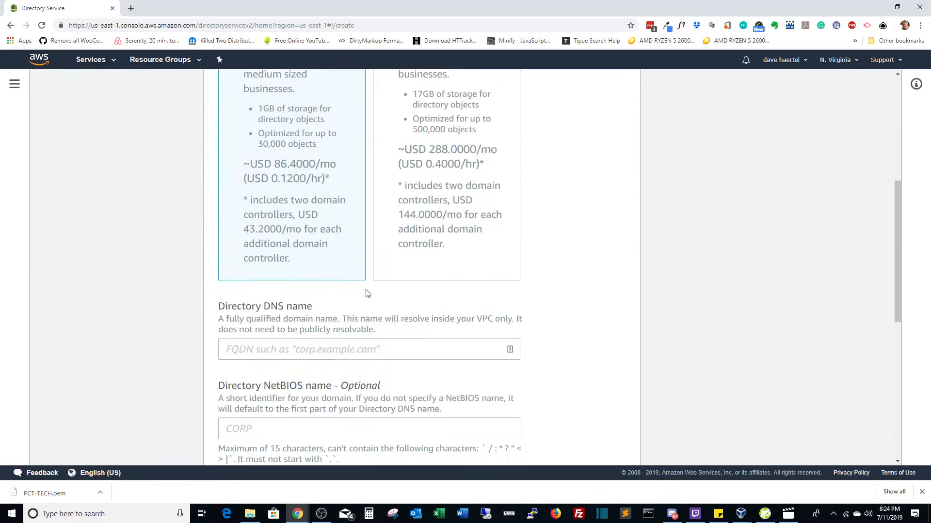
click(314, 350)
text(portcityt)
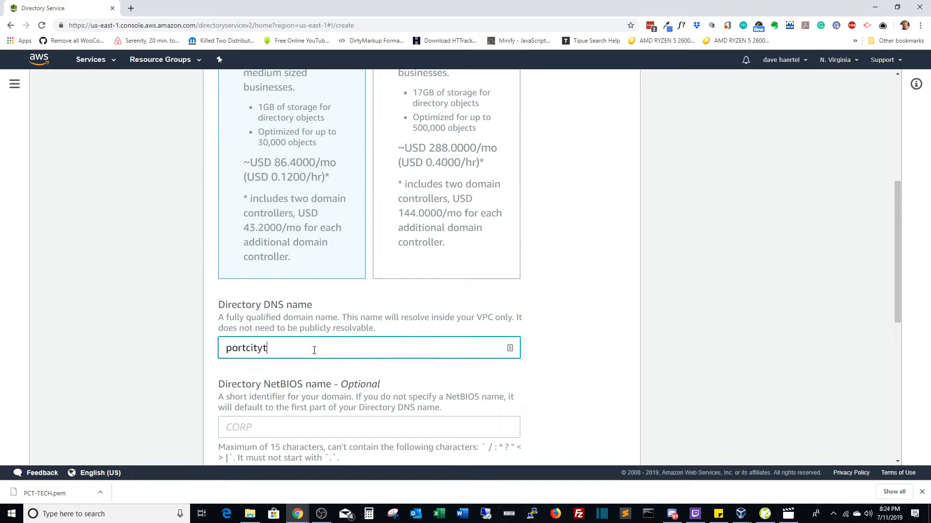
key(BackSpace)
text(.tech)
scroll(354, 340, down, 3)
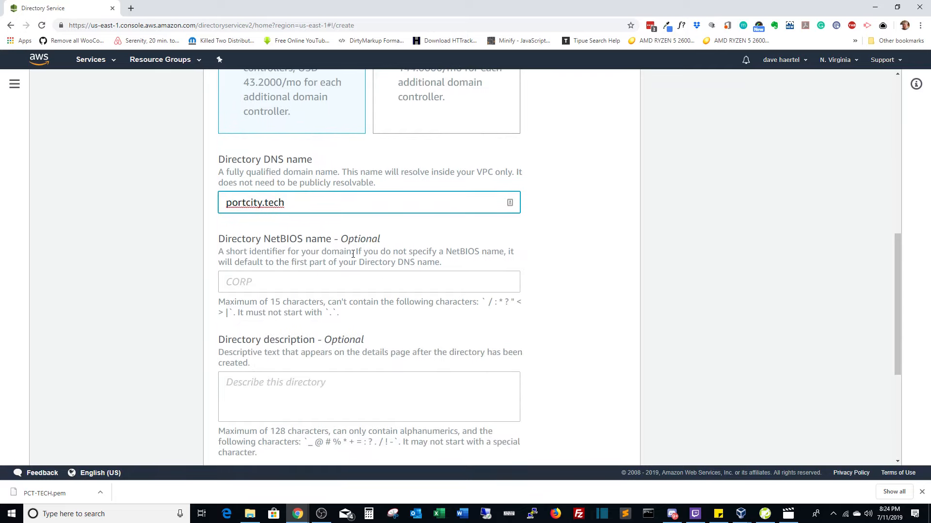
click(298, 287)
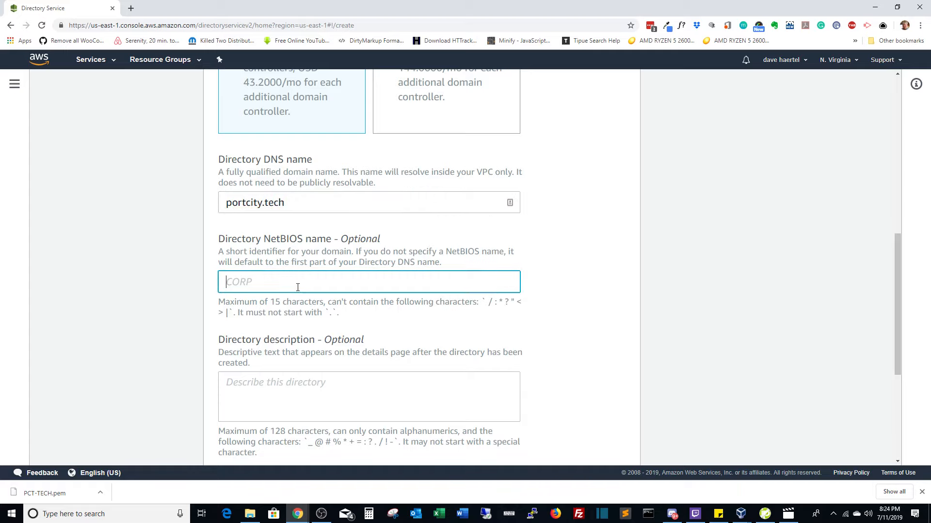
text(pct)
key(BackSpace)
key(BackSpace)
key(BackSpace)
text(PCT)
Add the description 'Port City Technology Directory Services' and enter and confirm the admin password.
scroll(297, 287, down, 2)
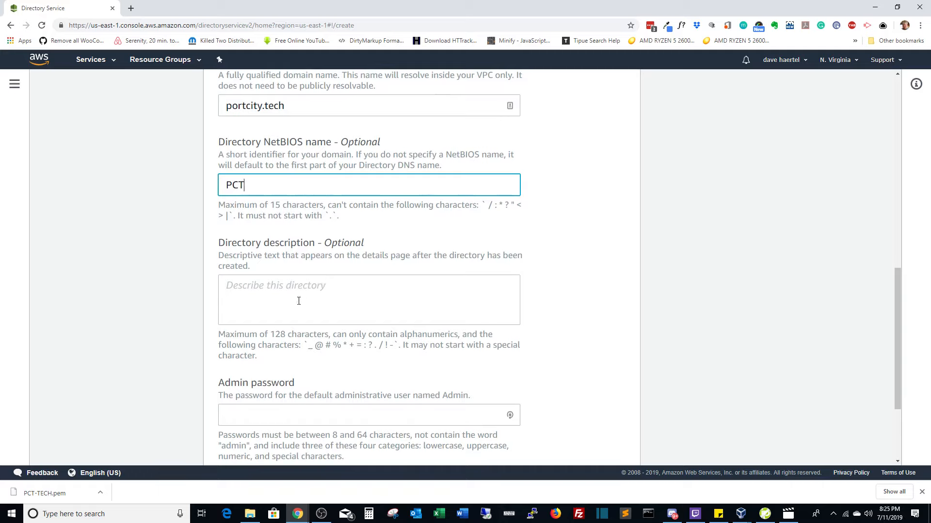
click(299, 301)
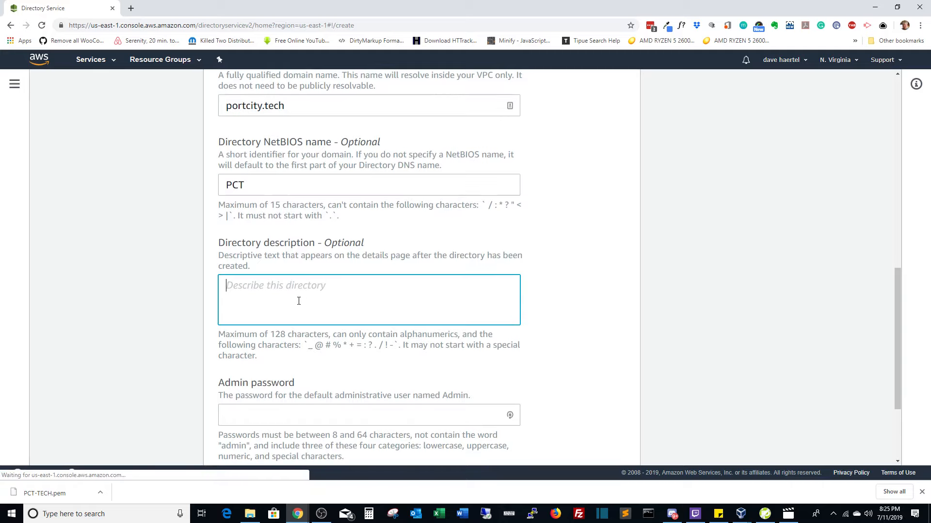
text(Port )
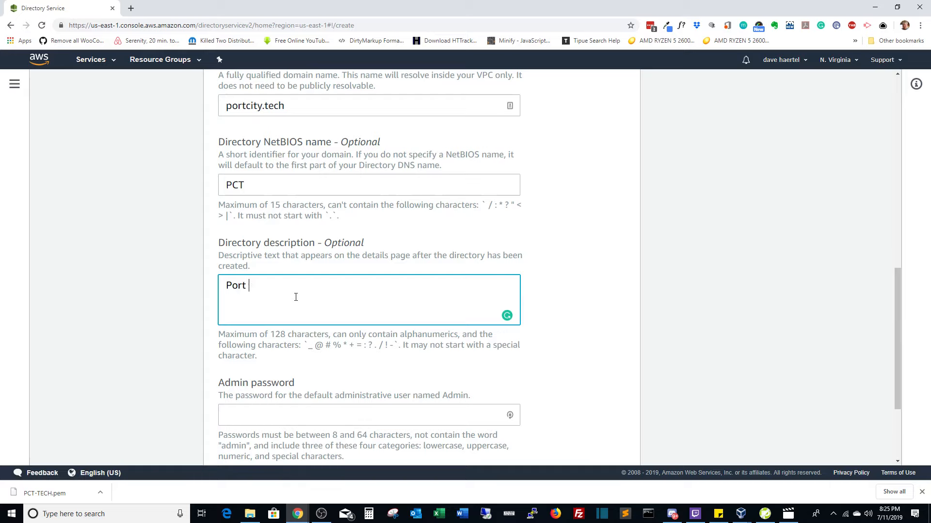
text(City Technology Direct)
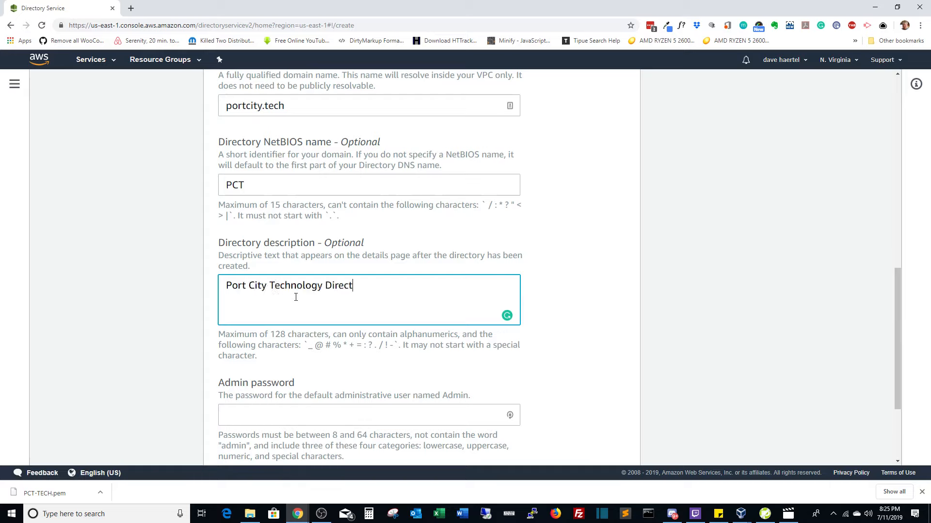
text(ory Services)
click(306, 418)
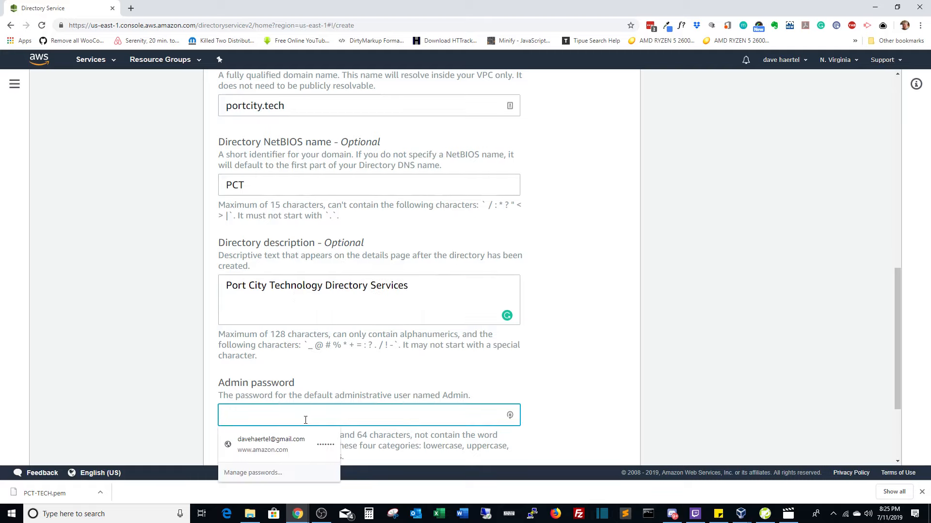
text(*********)
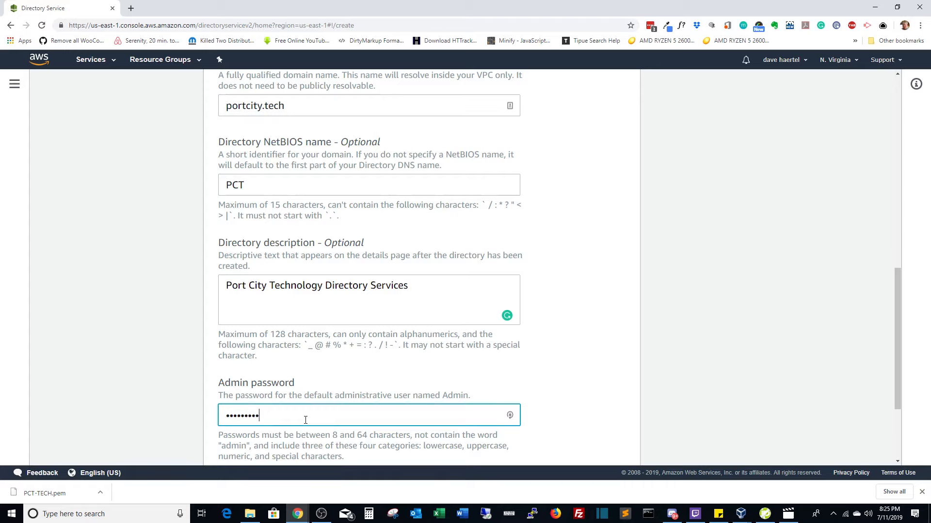
text(**)
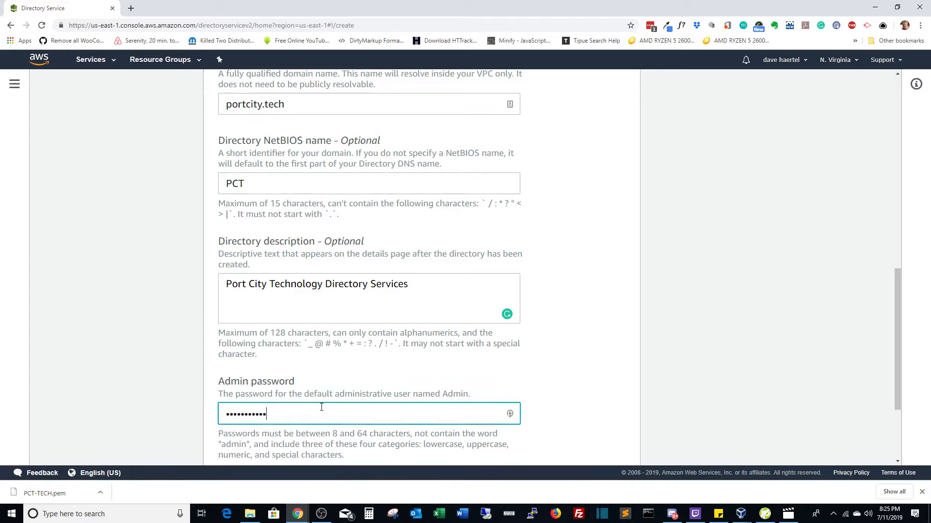
scroll(320, 407, down, 3)
click(333, 379)
text(*********)
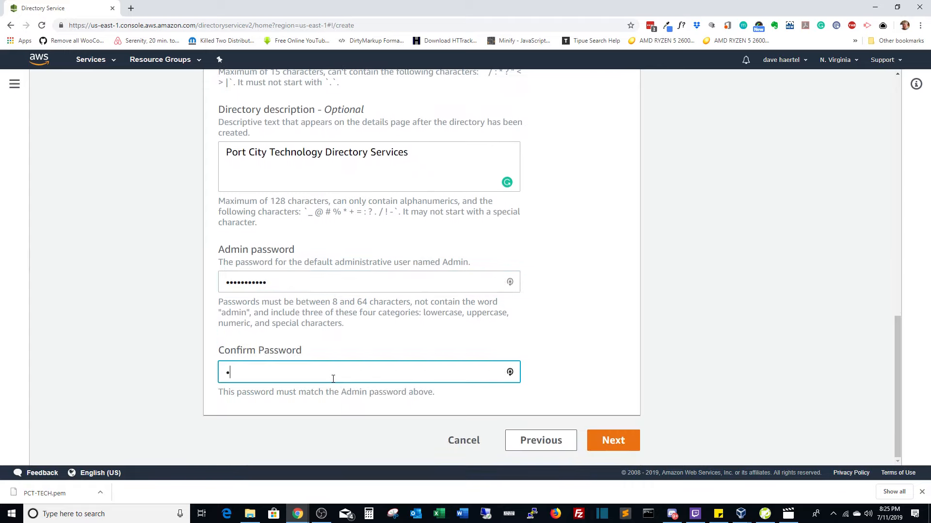
text(**)
Keep the default VPC and No-preference subnets and proceed to Review & create.
click(634, 443)
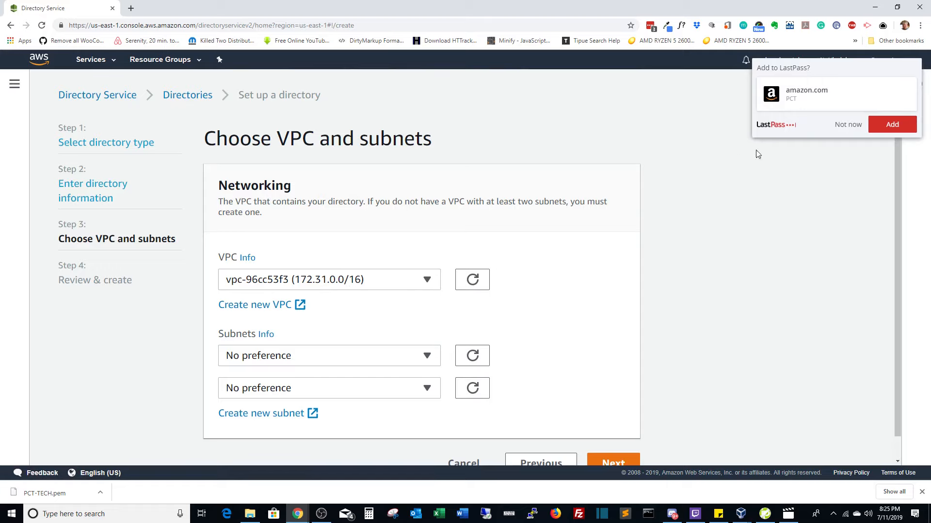
click(848, 125)
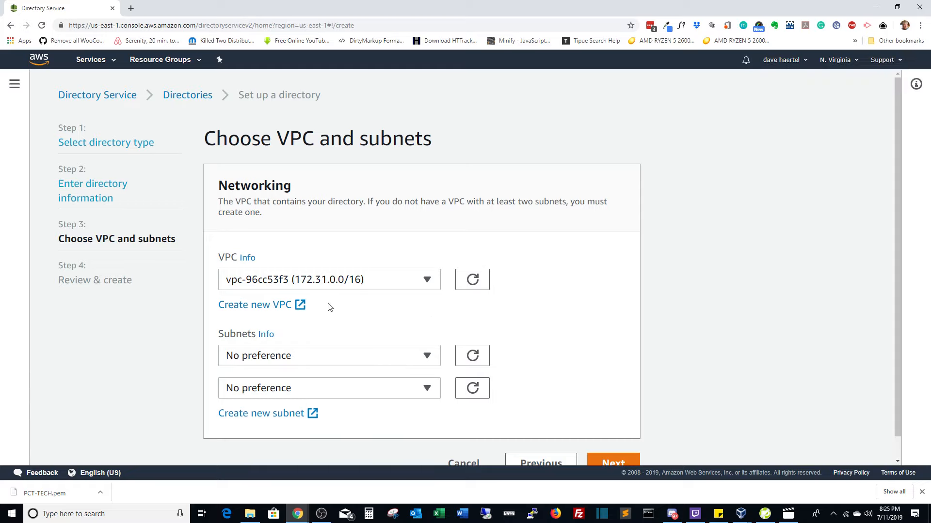
click(297, 363)
click(297, 359)
scroll(383, 329, down, 1)
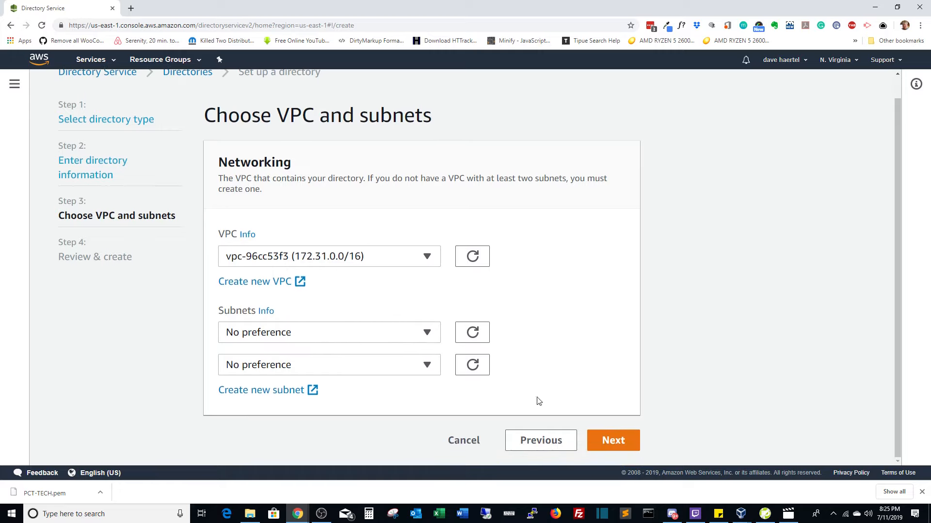
click(606, 444)
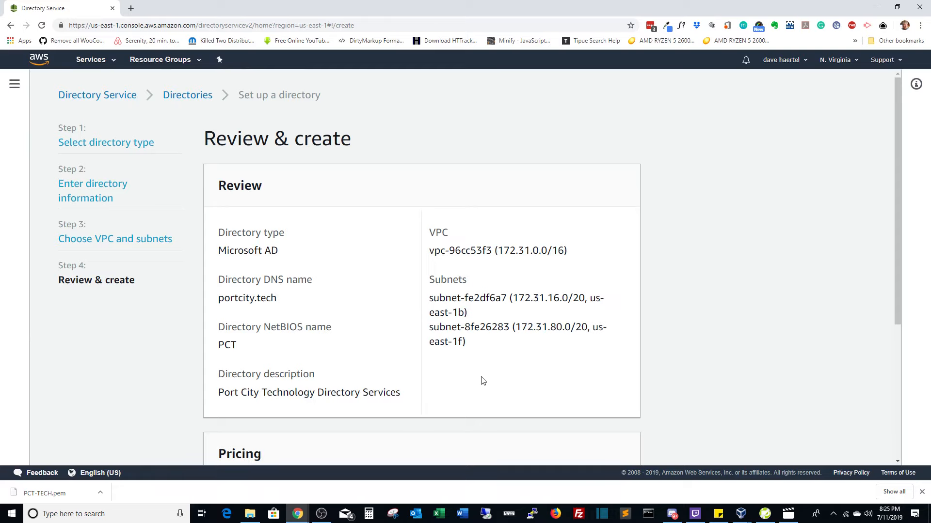
Review the settings, check the free trial details, and create the portcity.tech directory.
scroll(481, 382, down, 4)
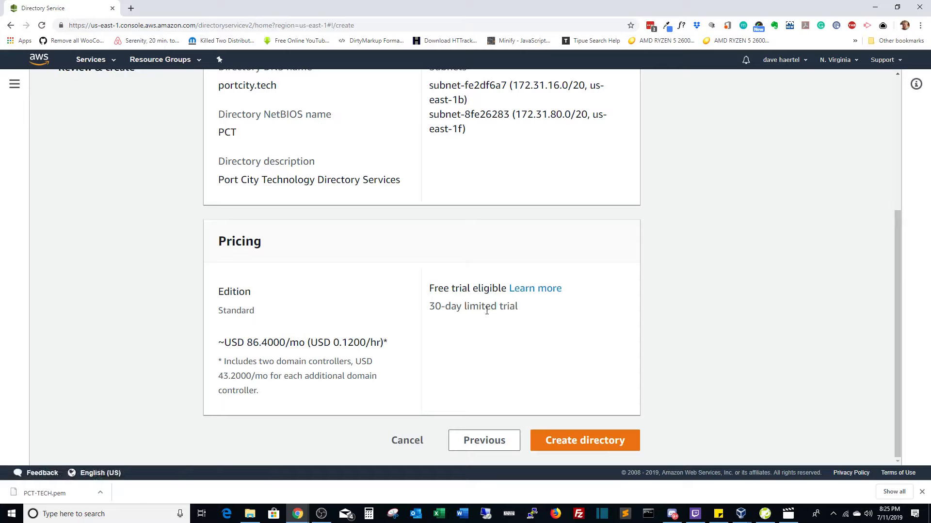
click(518, 290)
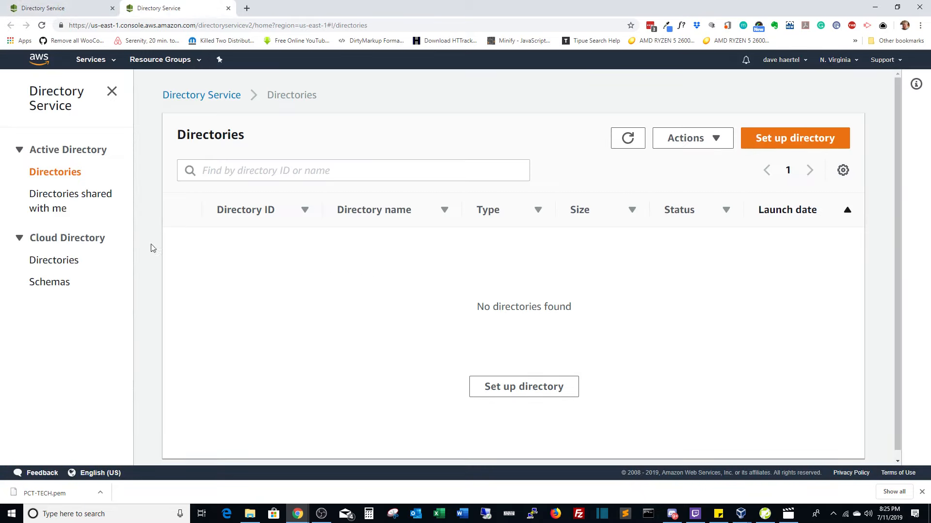
click(67, 11)
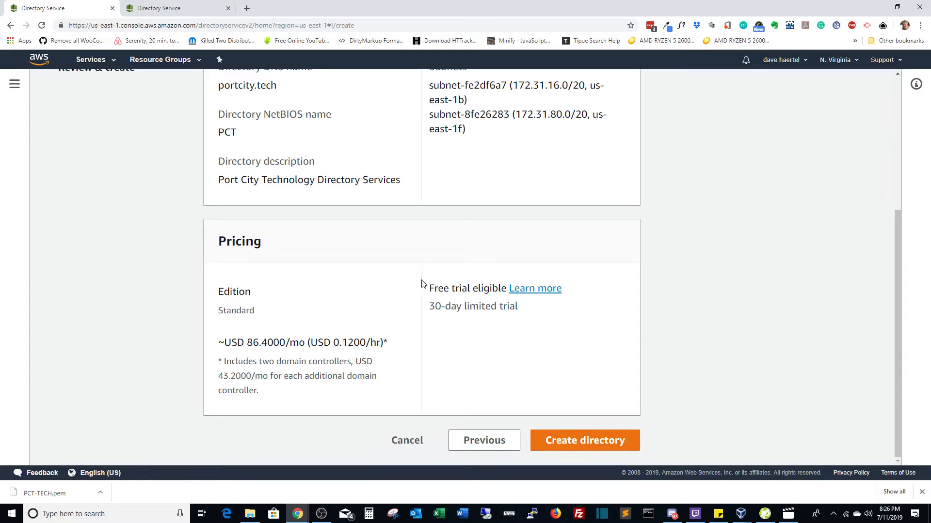
click(559, 443)
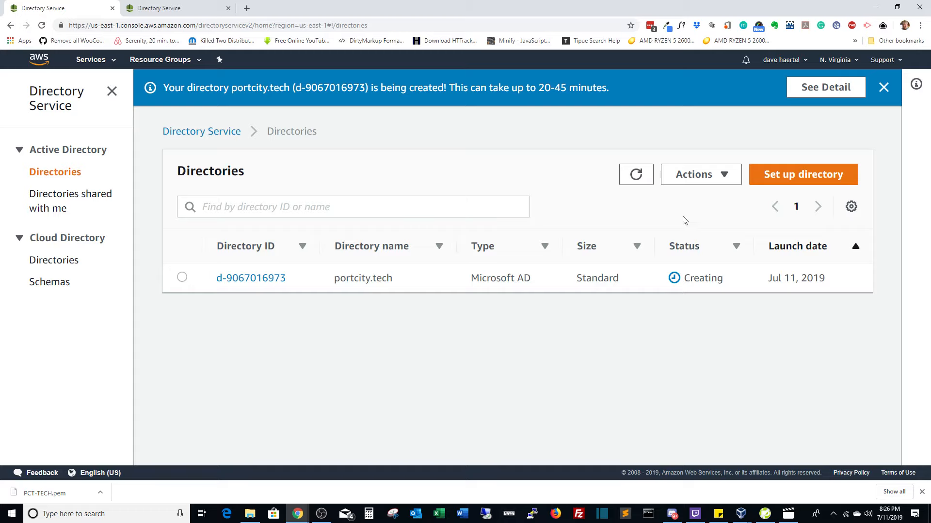
Open and close the directory Actions menu.
click(703, 179)
click(703, 180)
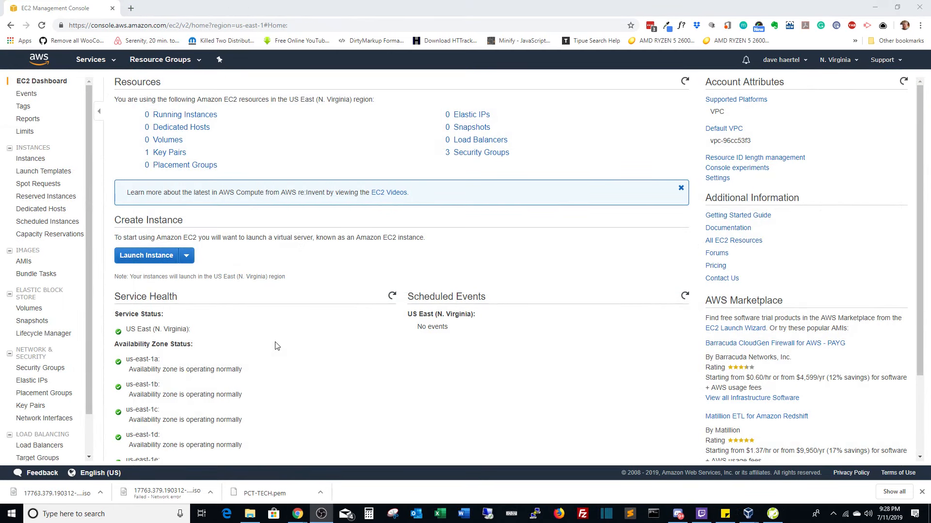
Launch an instance from a Windows Server 2019 community AMI with the t2.micro type.
click(146, 256)
click(45, 224)
click(198, 139)
text(2019)
key(Return)
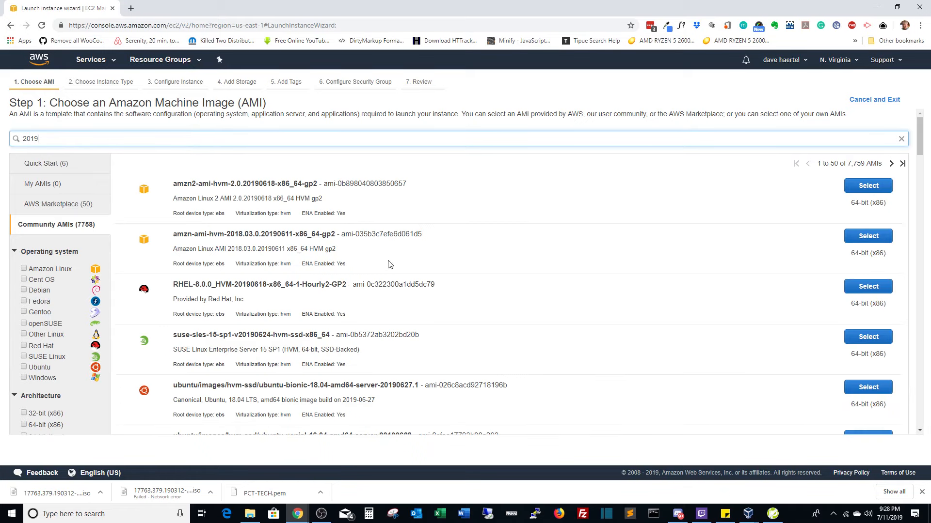
scroll(386, 265, down, 3)
click(868, 342)
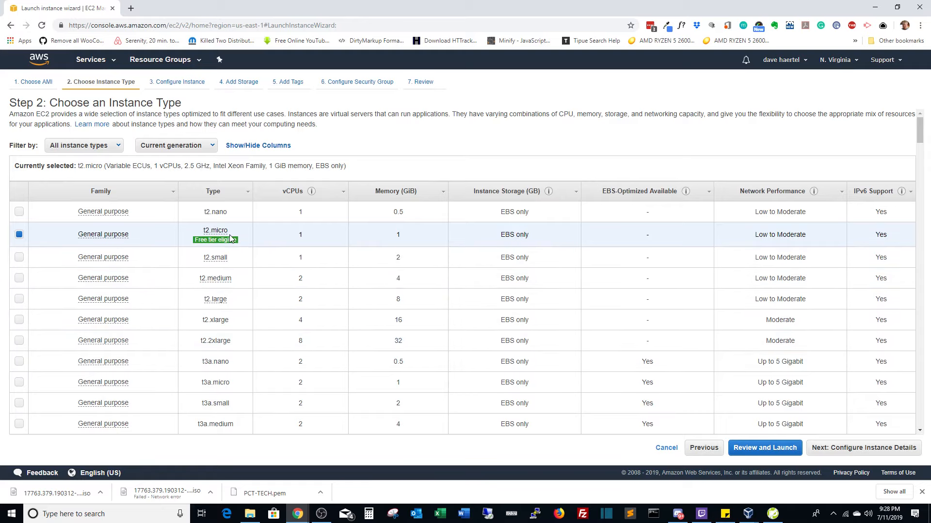
mouse_move(228, 240)
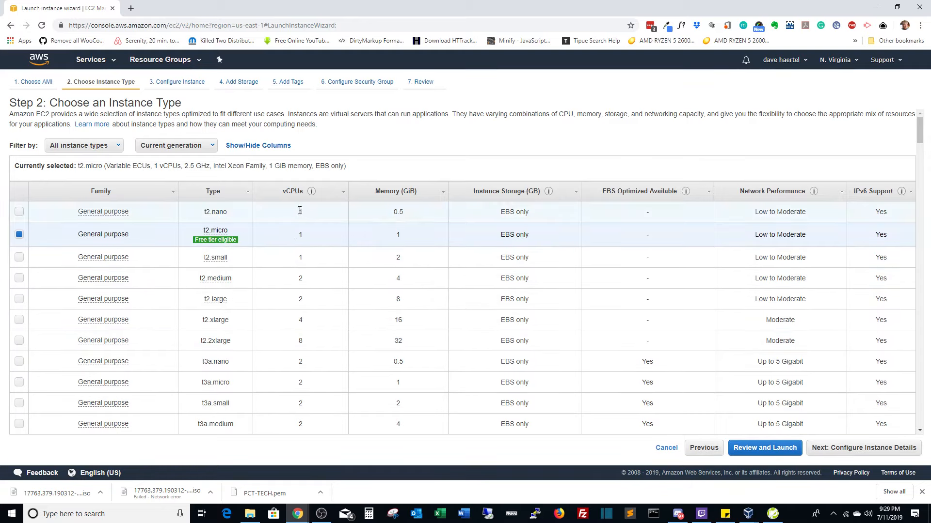
click(821, 447)
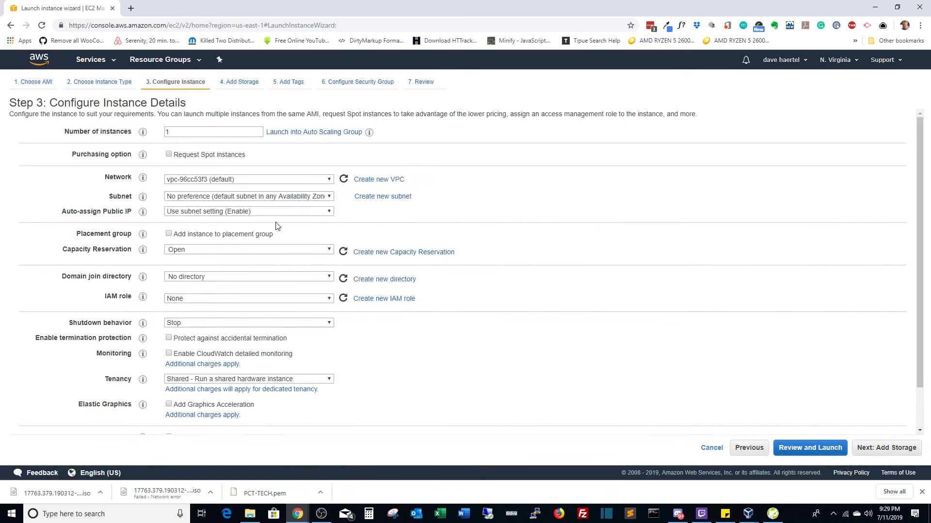
Keep the default VPC and subnet, and set the domain join directory to portcity.tech.
click(328, 183)
click(328, 183)
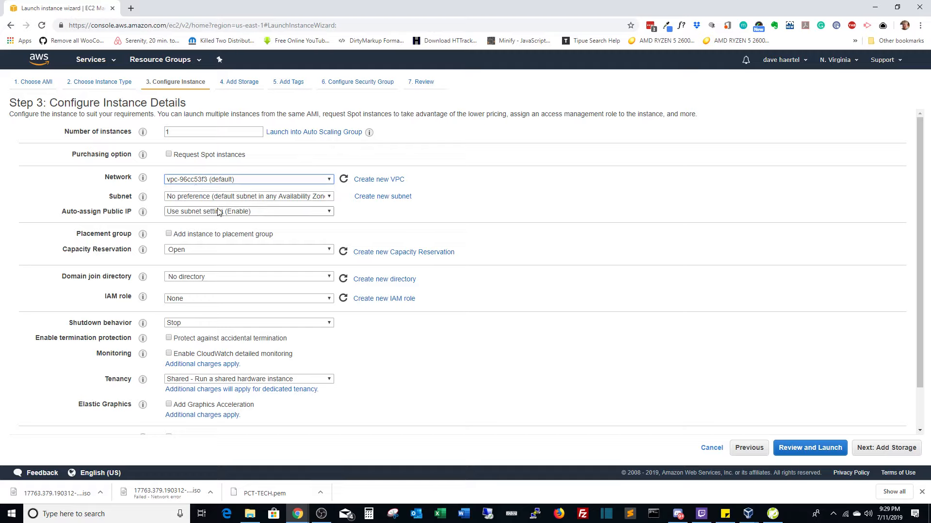
click(236, 199)
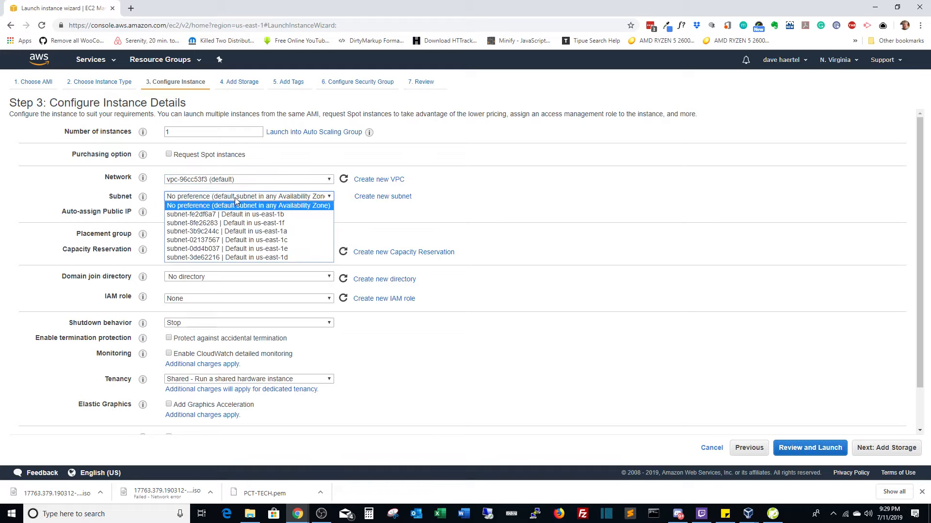
click(236, 199)
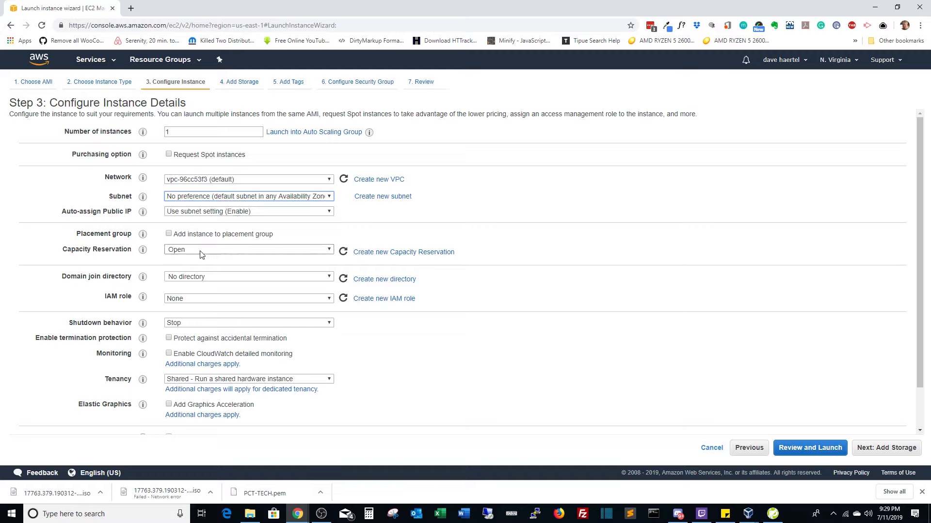
click(198, 278)
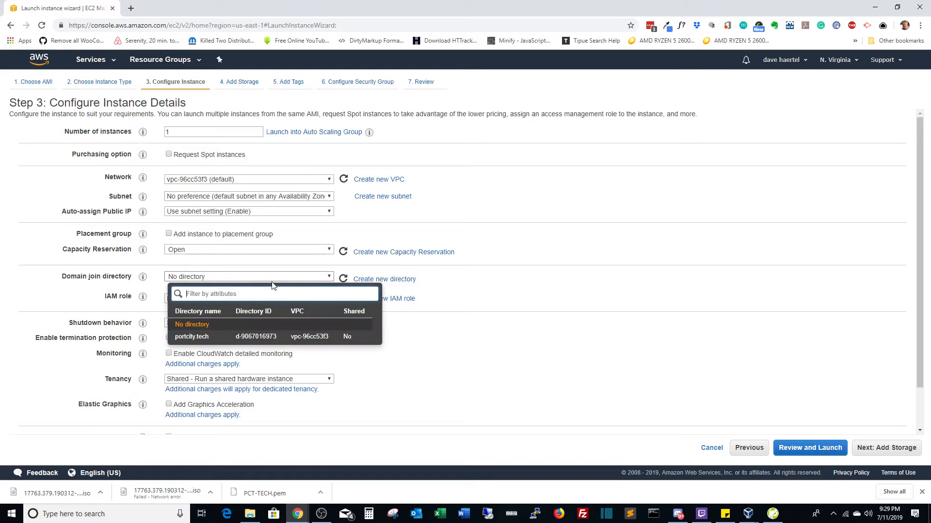
click(194, 337)
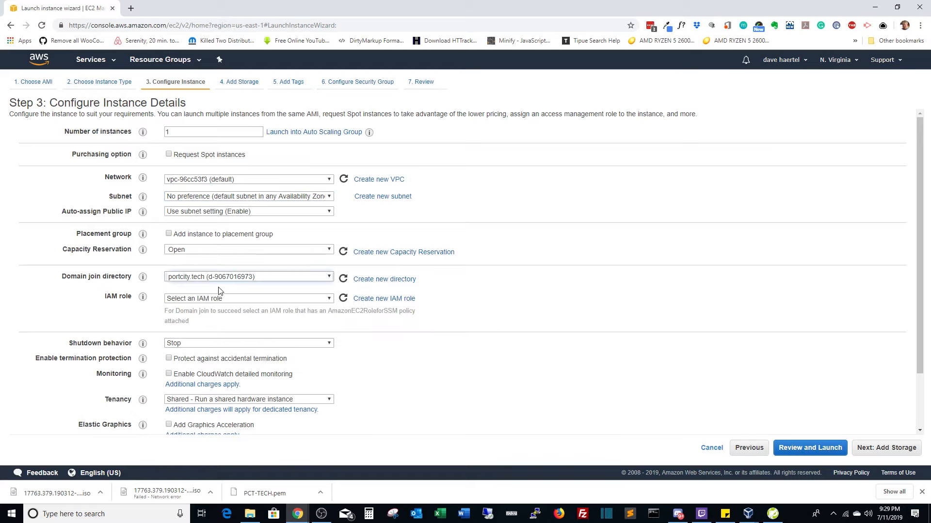
Keep Stop as shutdown behavior, enable termination protection, and glance at Advanced Details.
scroll(217, 304, down, 2)
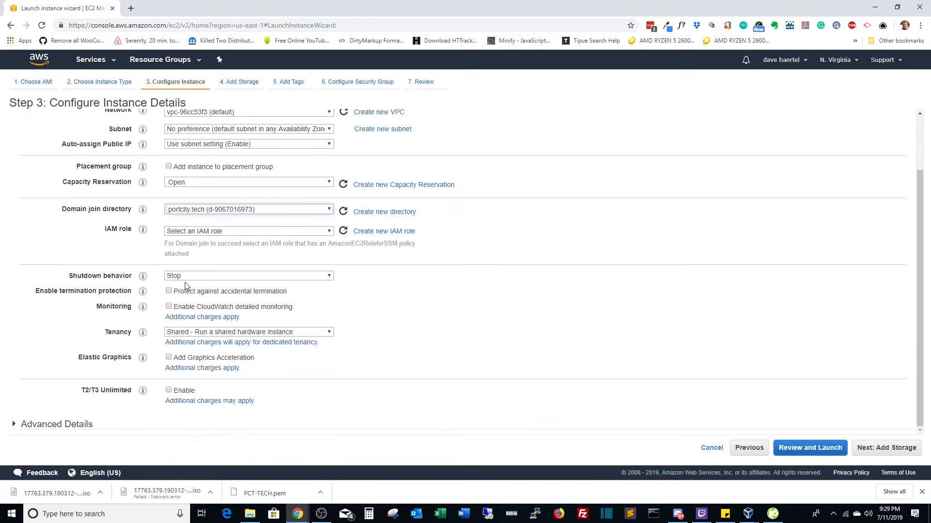
click(188, 277)
click(187, 279)
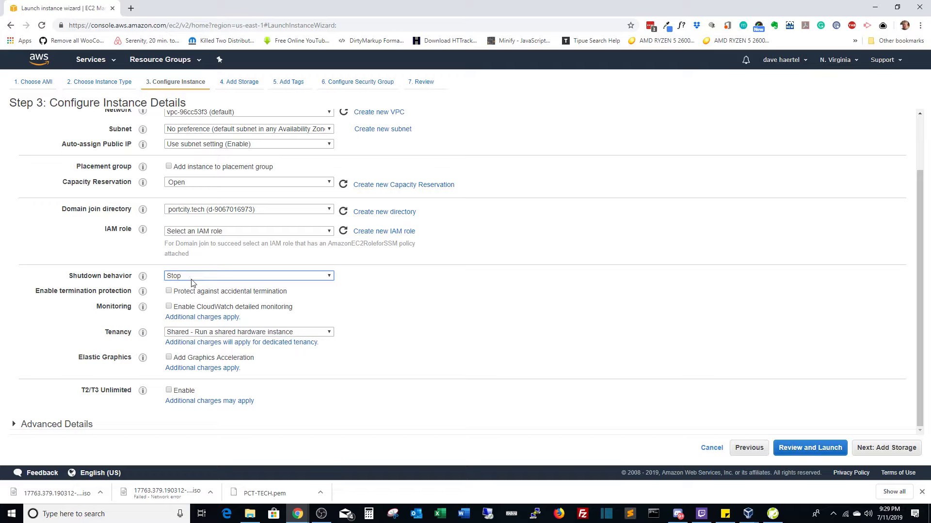
click(181, 293)
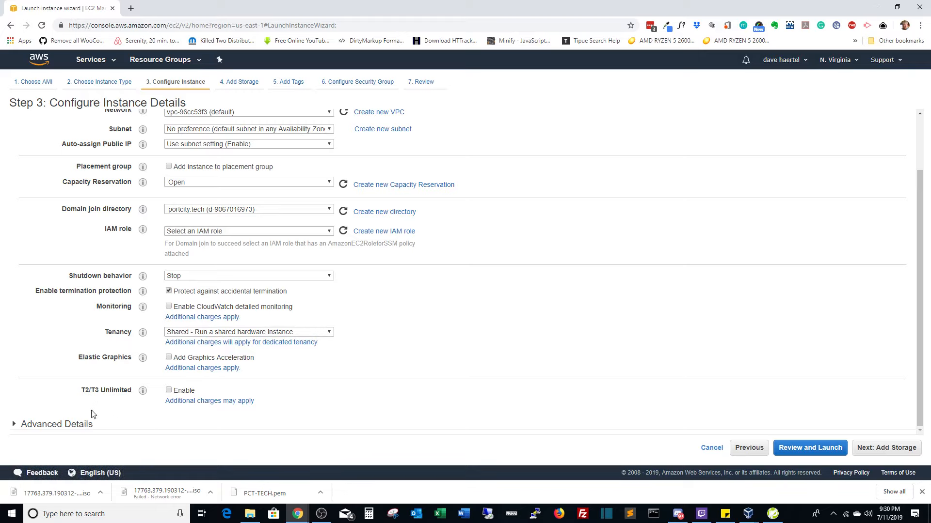
click(63, 430)
scroll(164, 429, down, 2)
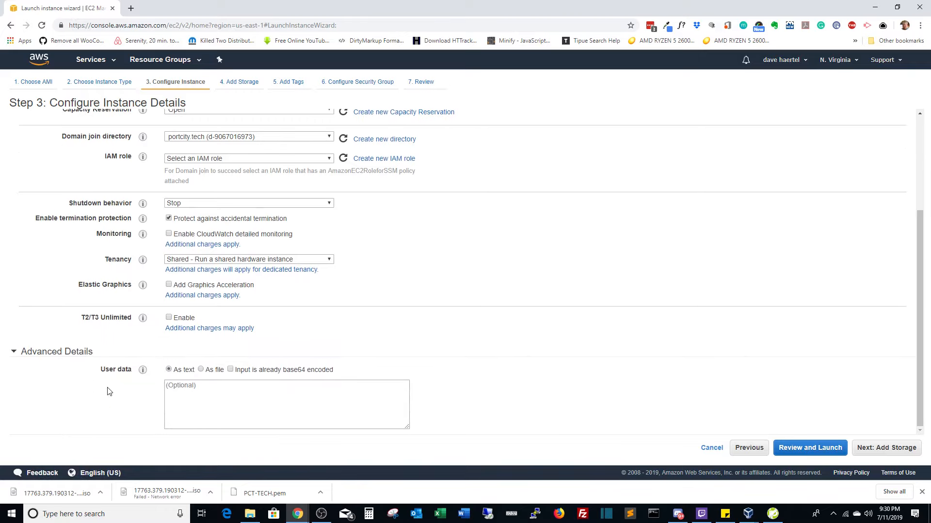
click(67, 358)
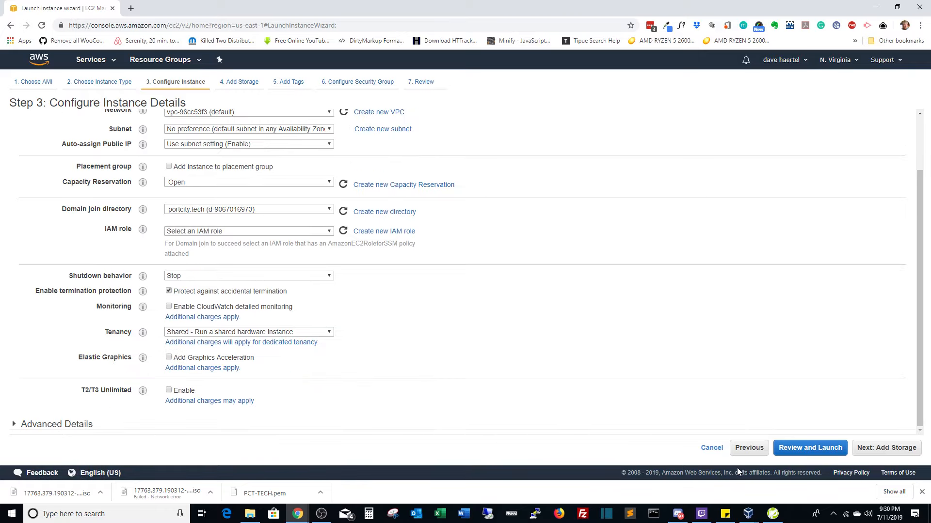
Try advancing to storage, hit the IAM role requirement, and start creating a new IAM role.
click(883, 450)
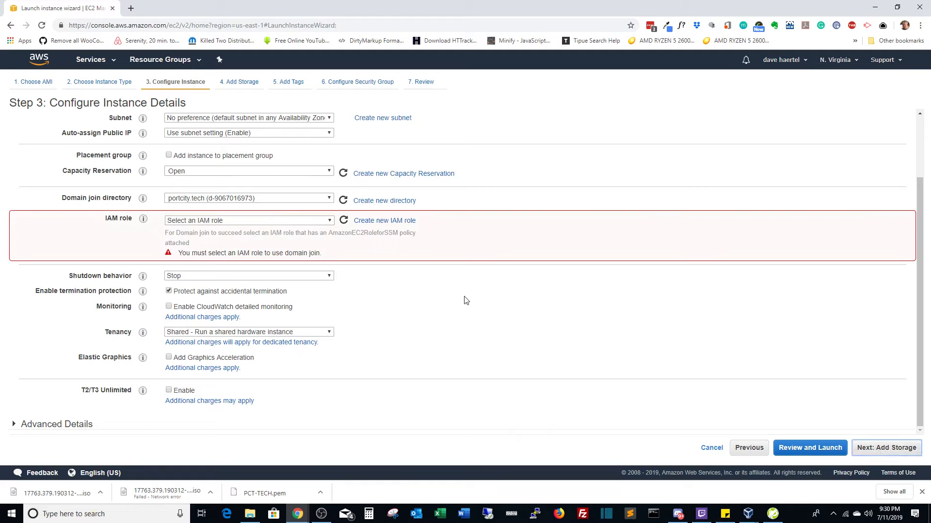
click(271, 221)
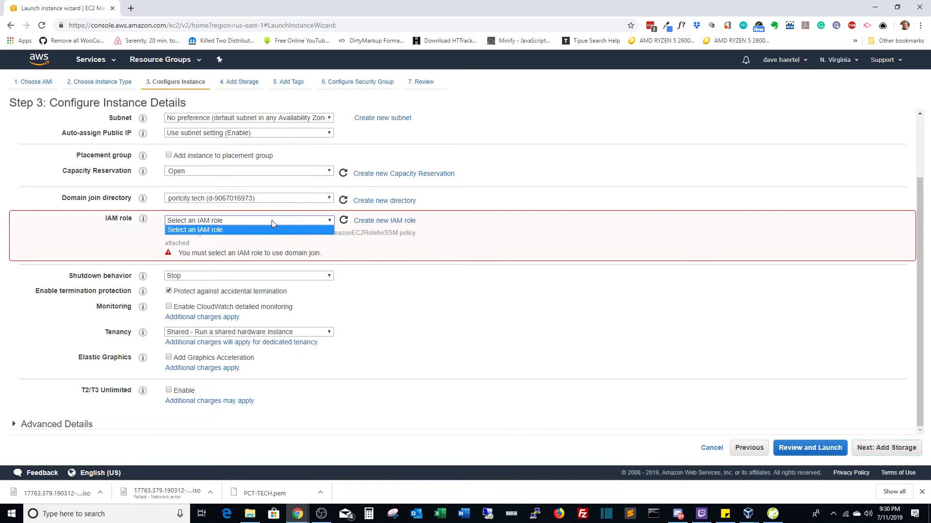
click(332, 225)
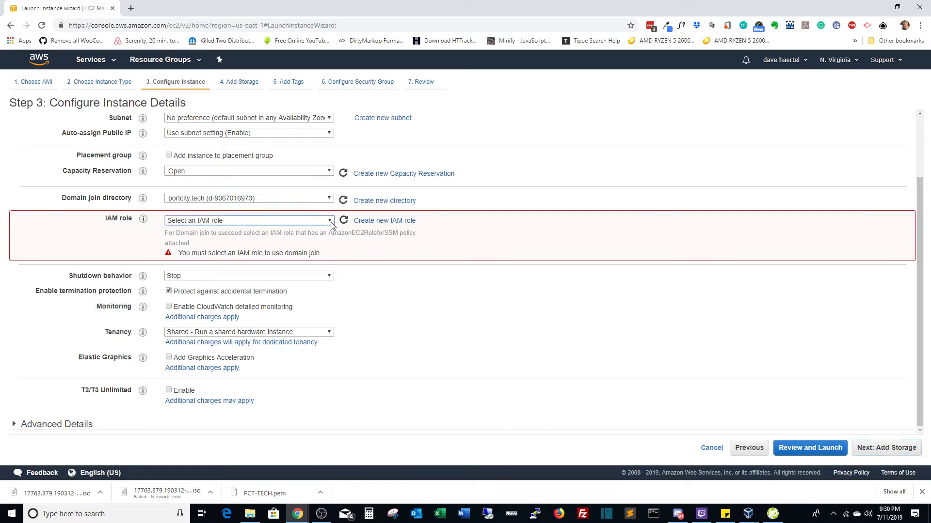
click(366, 225)
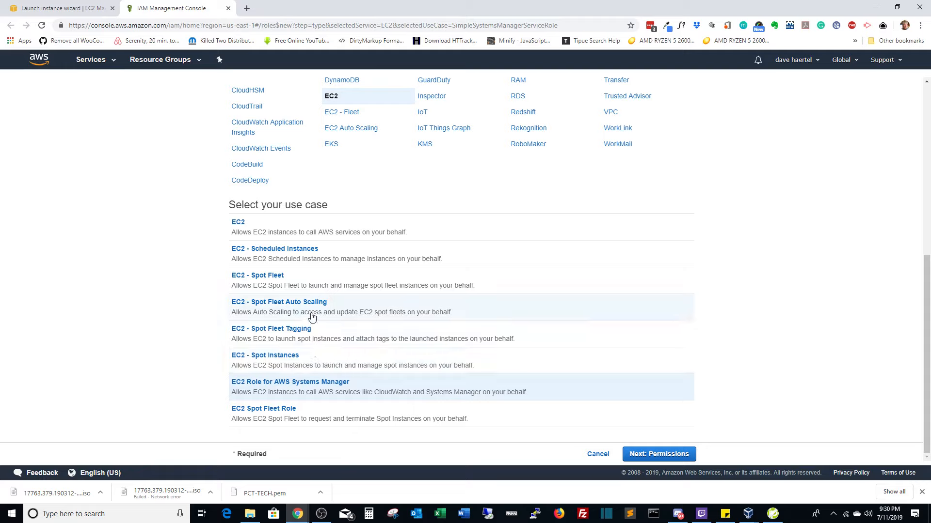
Give the new EC2-use-case role the AdministratorAccess policy and move on to tags.
click(288, 237)
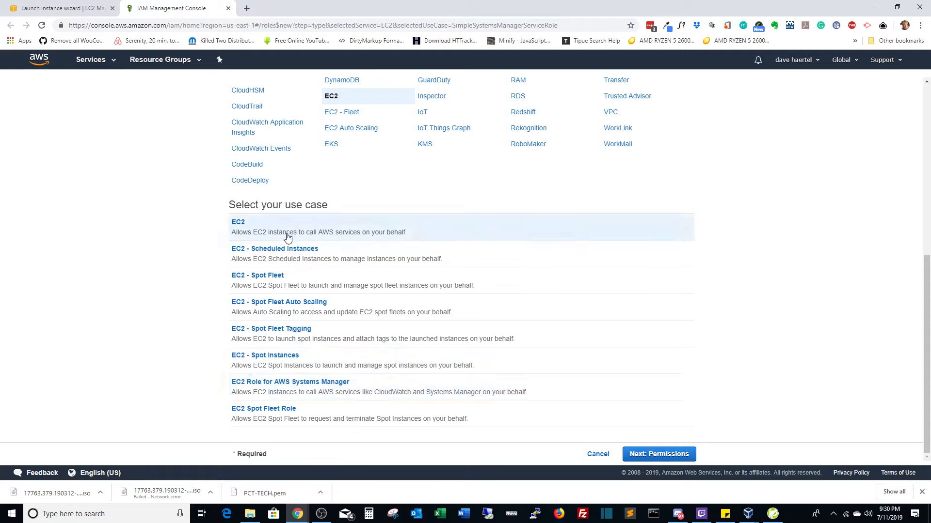
click(635, 454)
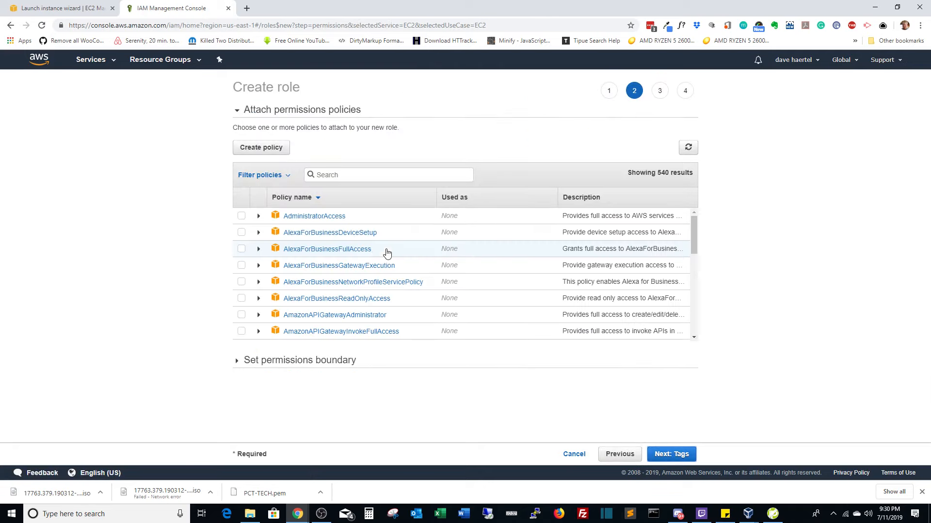
click(240, 216)
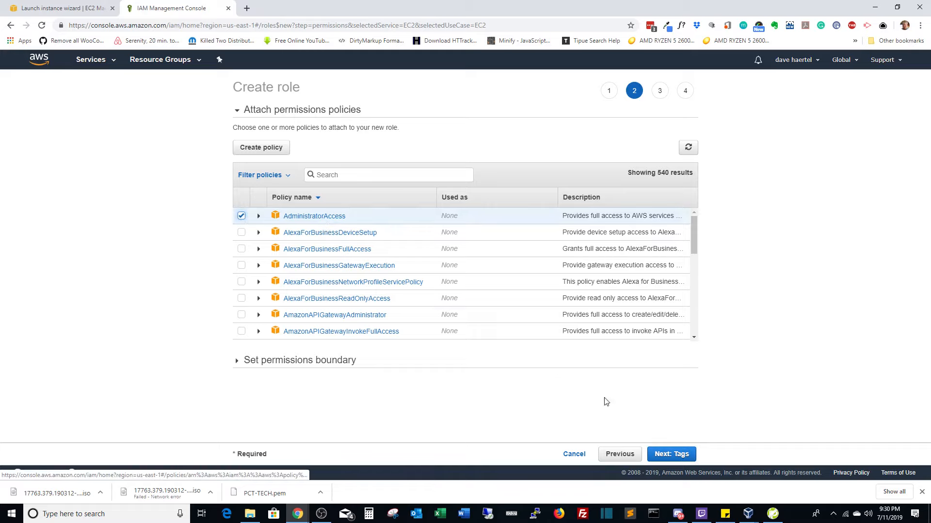
click(663, 457)
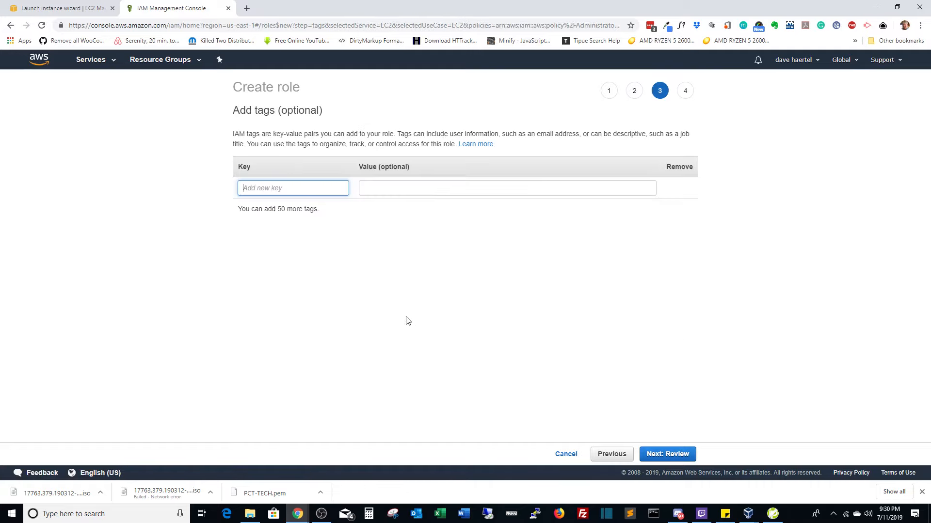
Tag the new role with Name = Omega1-DC and continue to the review page.
text(Name)
key(Tab)
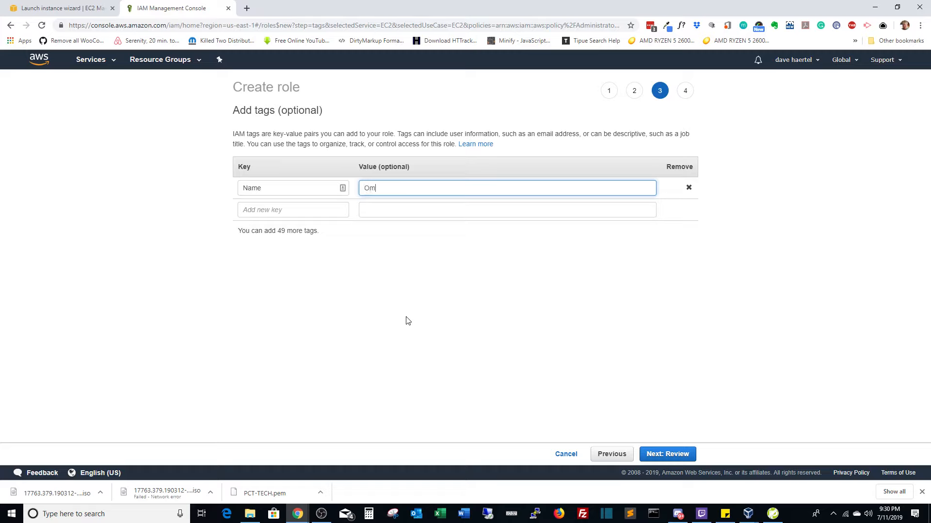
text(Omega1_)
click(651, 456)
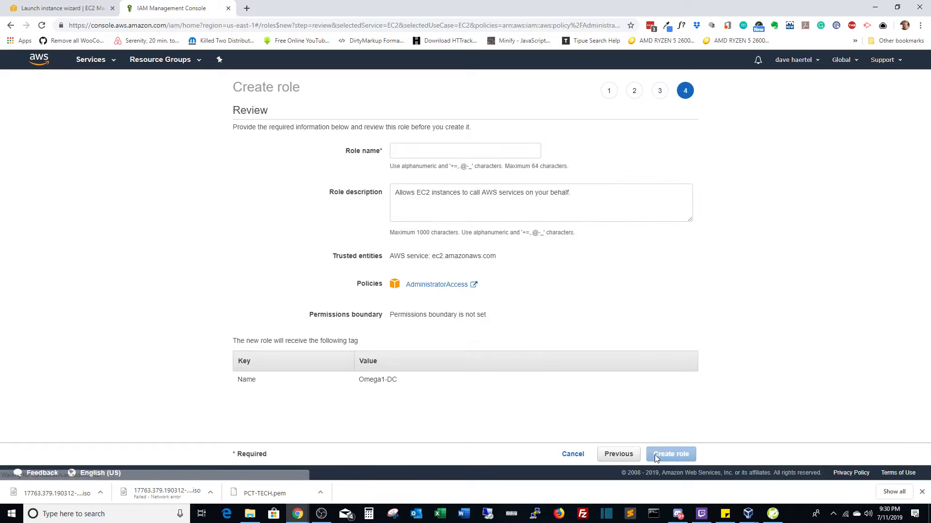
Name the role Administrative-PCT and create it.
click(437, 154)
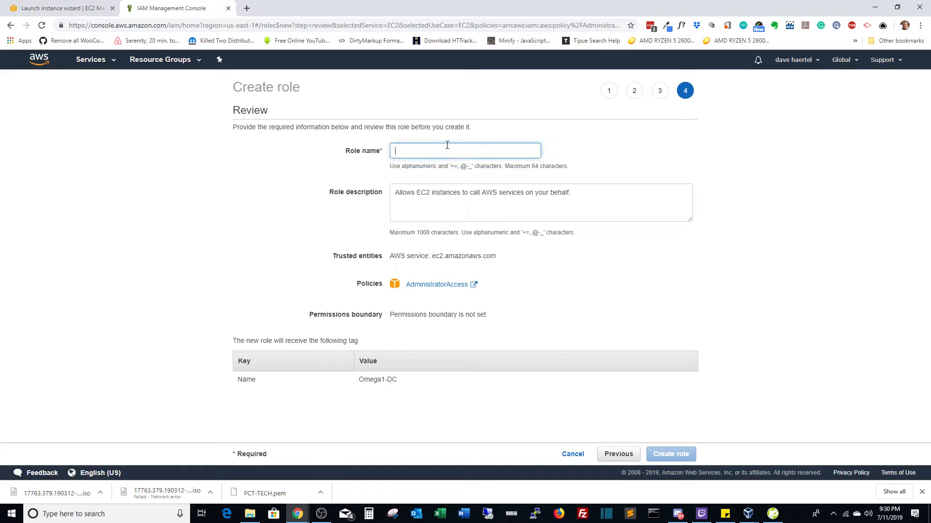
text(Administrative-PCT)
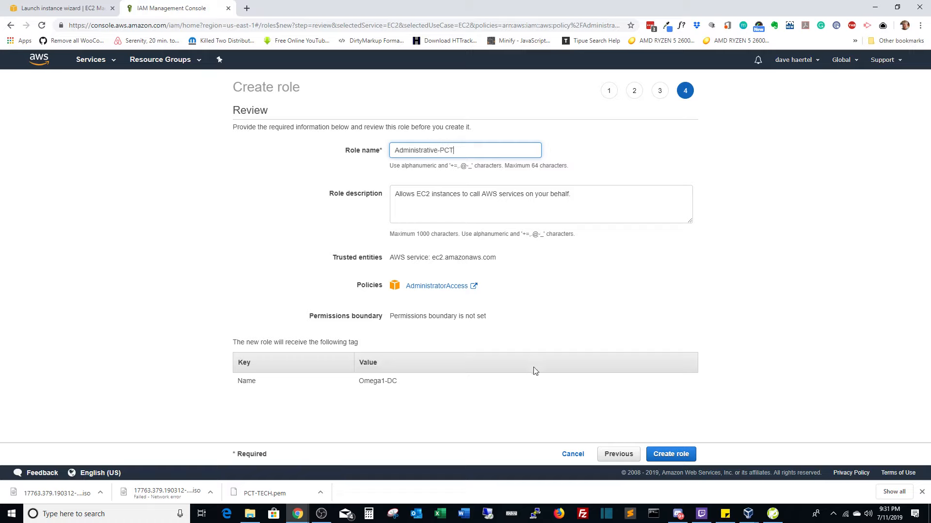
click(658, 454)
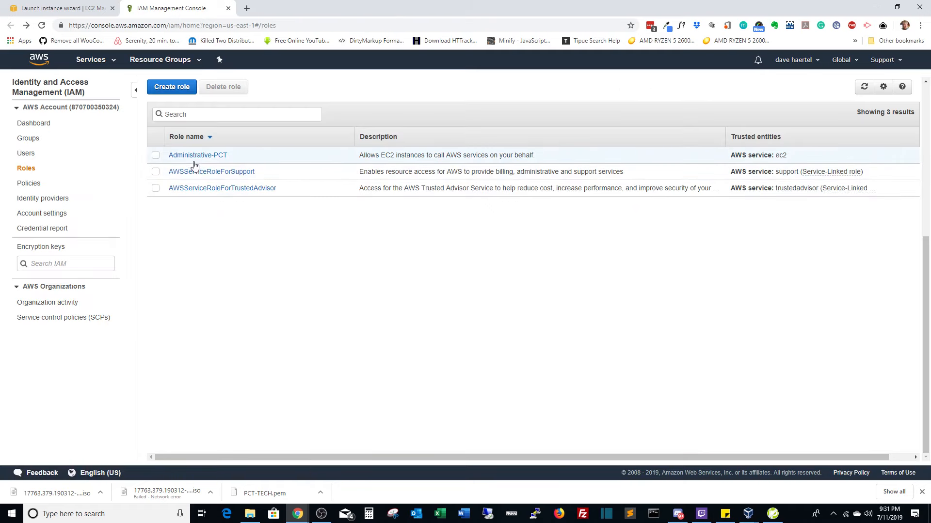
Back in the launch wizard, refresh the IAM role list and assign Administrative-PCT.
click(44, 8)
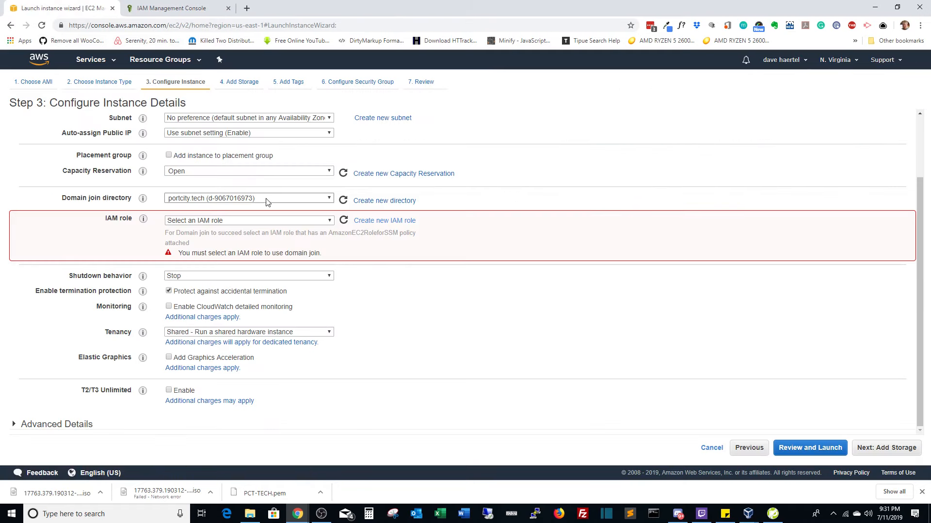
click(344, 220)
click(329, 221)
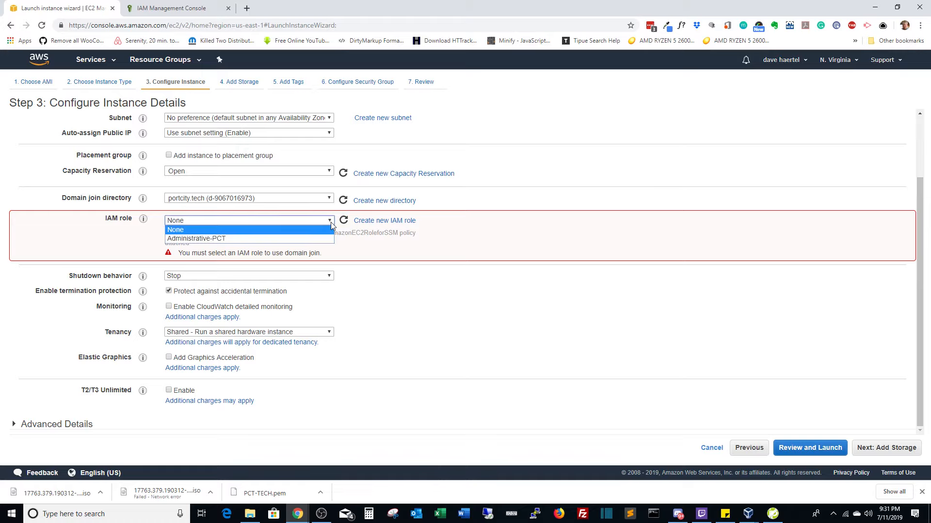
click(263, 238)
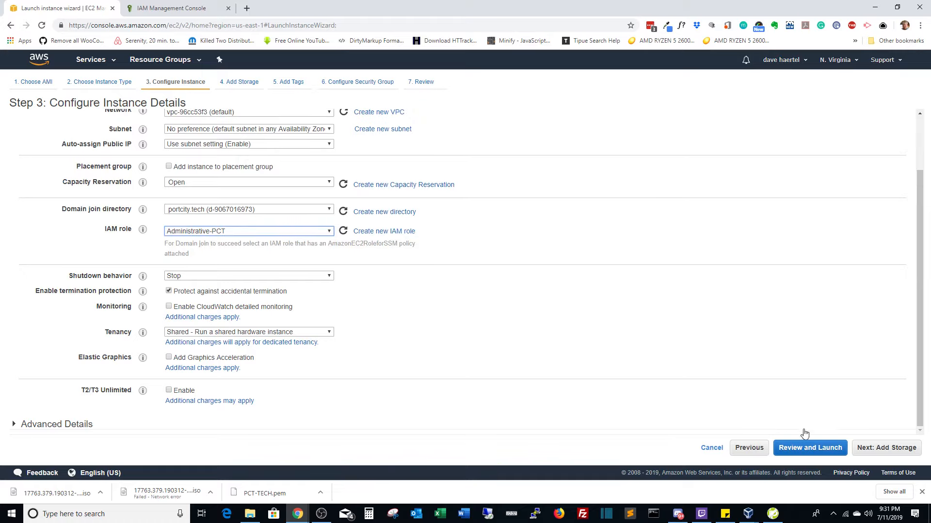
Set the root volume size to 50 GiB.
click(875, 449)
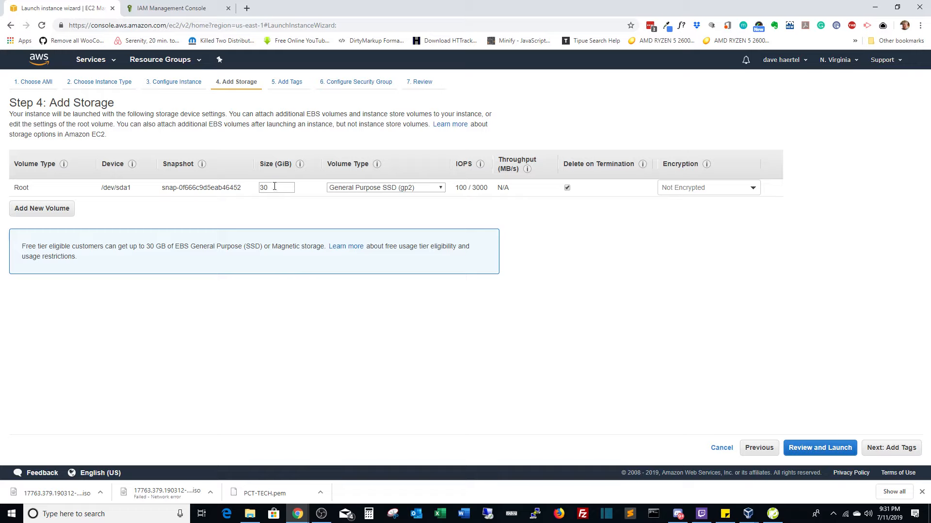
drag(276, 188, 252, 188)
click(303, 218)
click(865, 451)
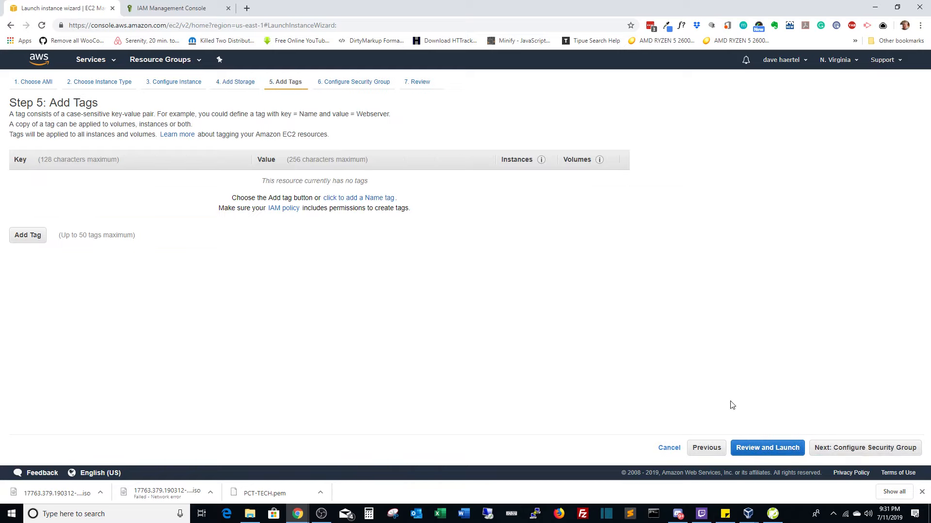
Add the tag Name = Omega1-DC to the instance and move on to security groups.
click(38, 236)
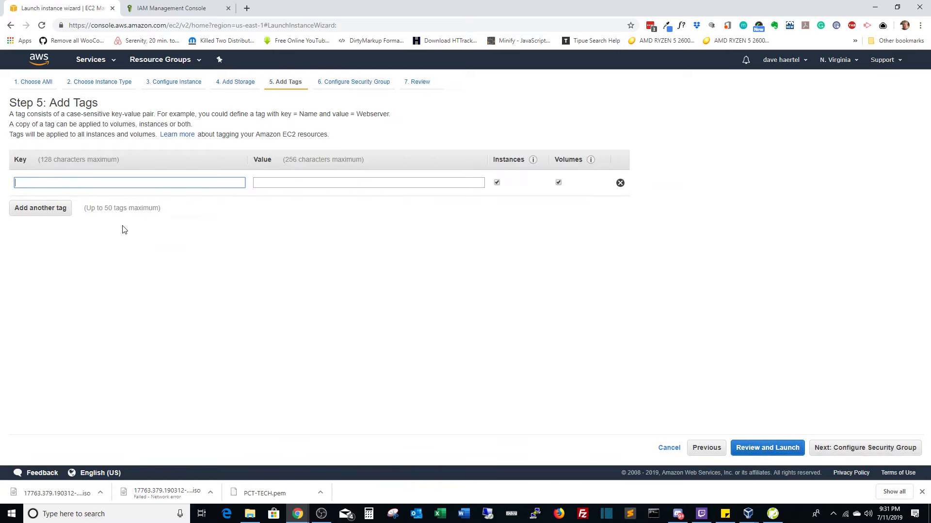
text(NAM)
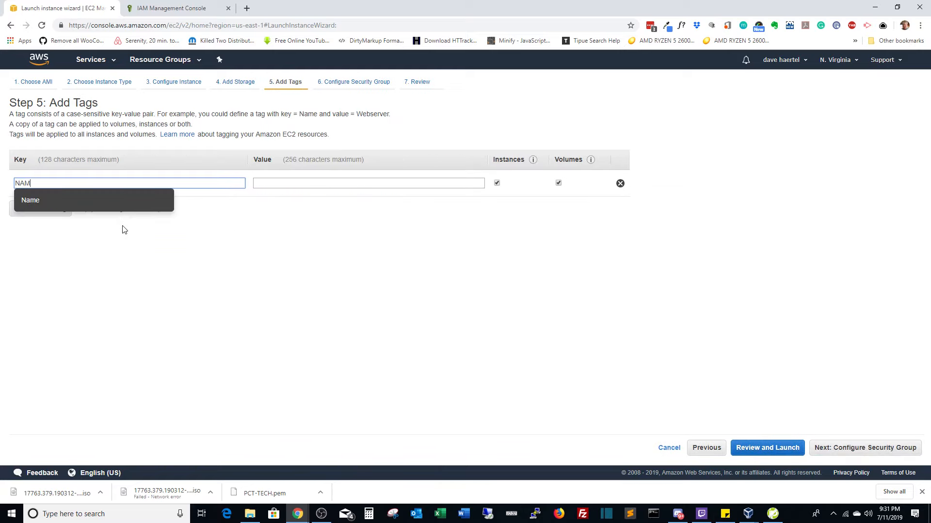
key(Down)
key(Tab)
text(Omeg)
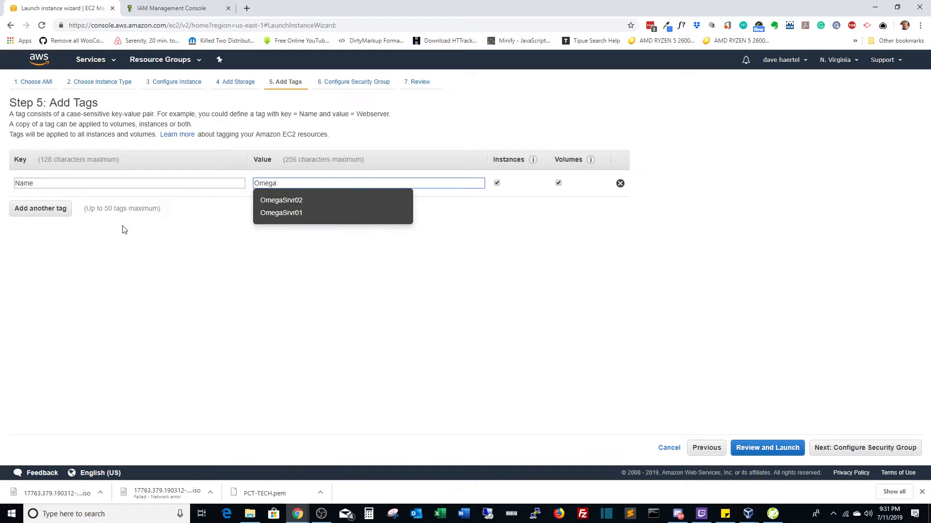
text(a1-)
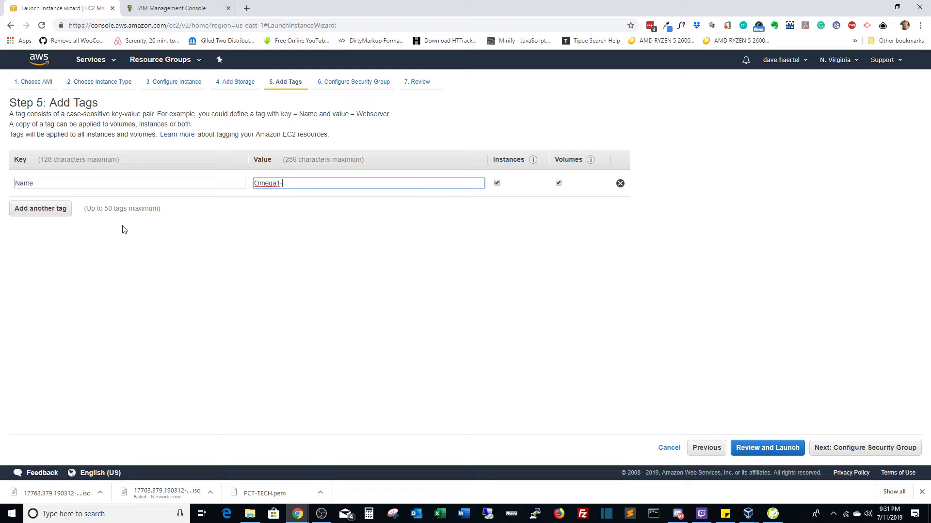
text(DC)
click(827, 451)
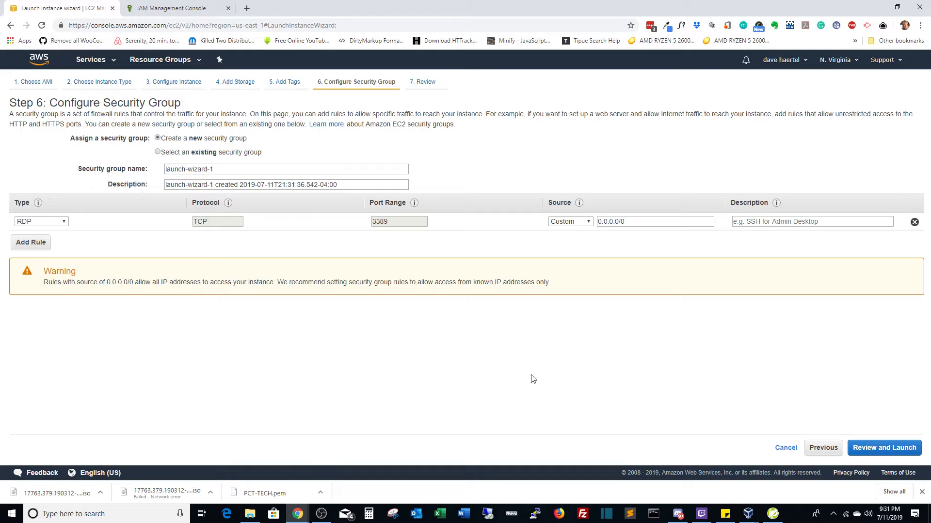
Launch the instance with the existing PCT-TECH key pair, acknowledging its private key file.
click(879, 453)
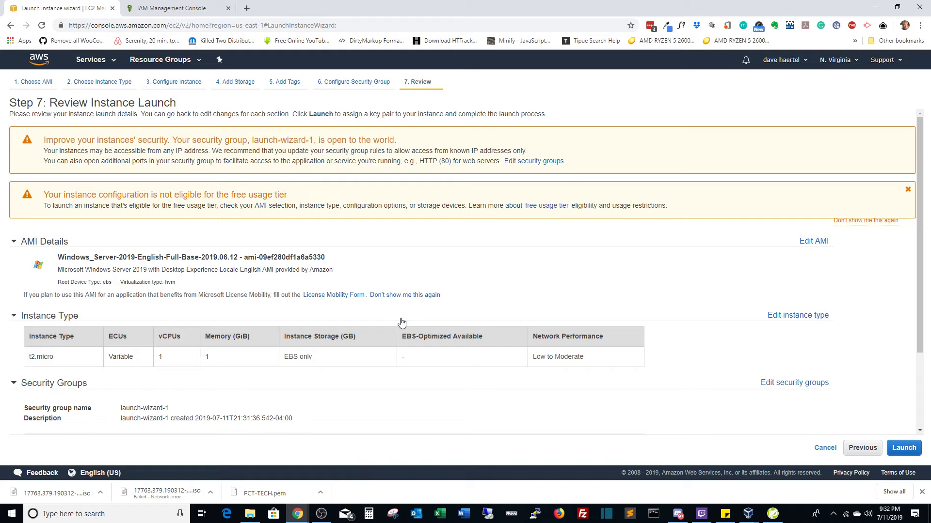
click(904, 449)
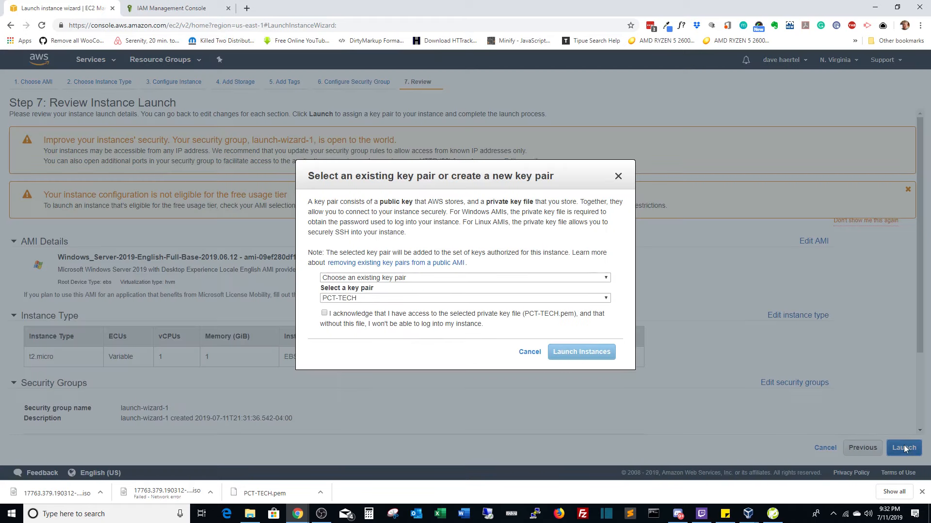
click(368, 280)
click(368, 286)
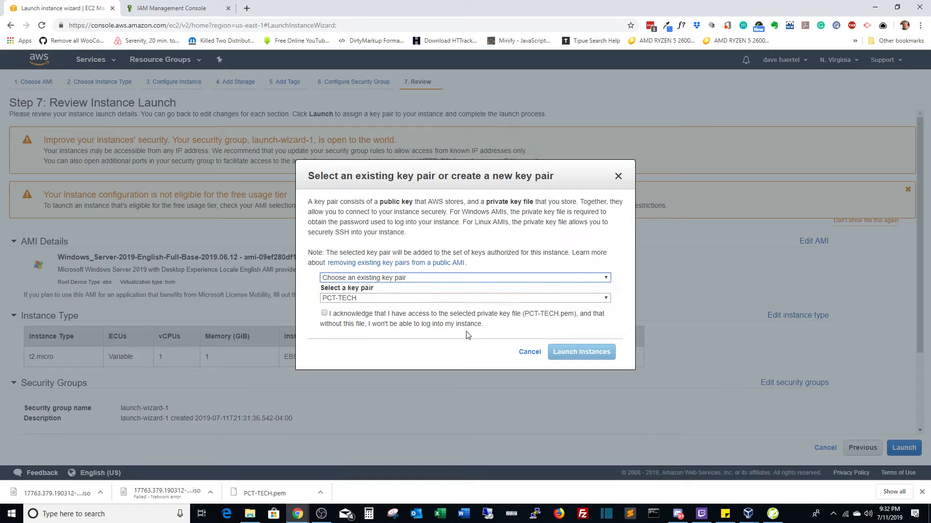
click(324, 313)
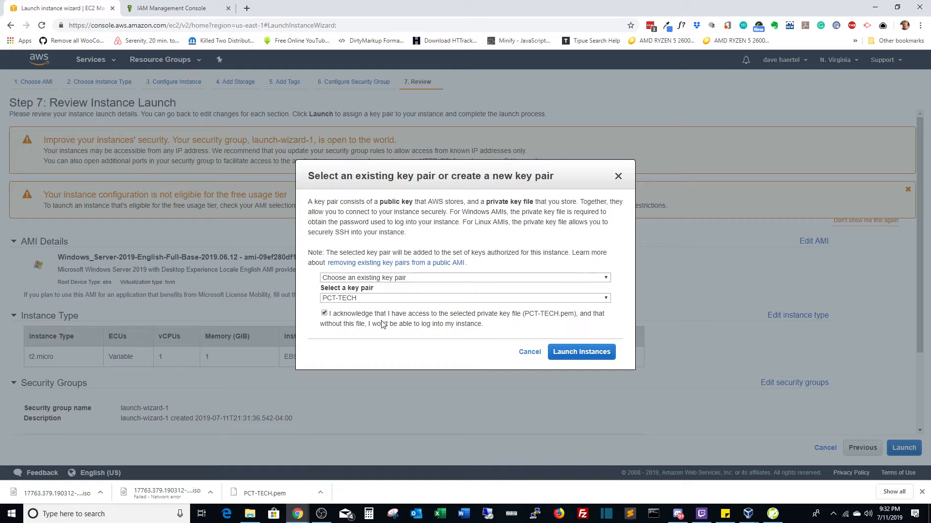
click(577, 357)
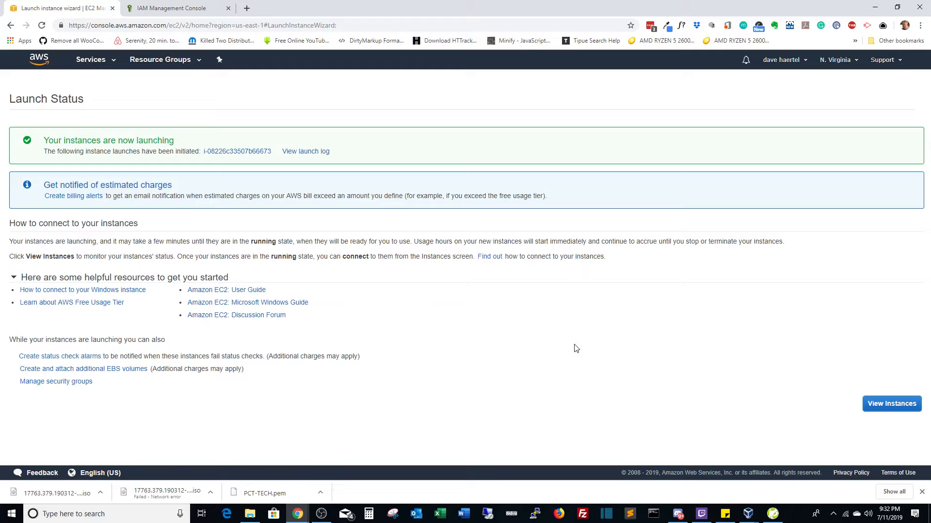
Open the instances list to watch Omega1-DC start running.
click(887, 405)
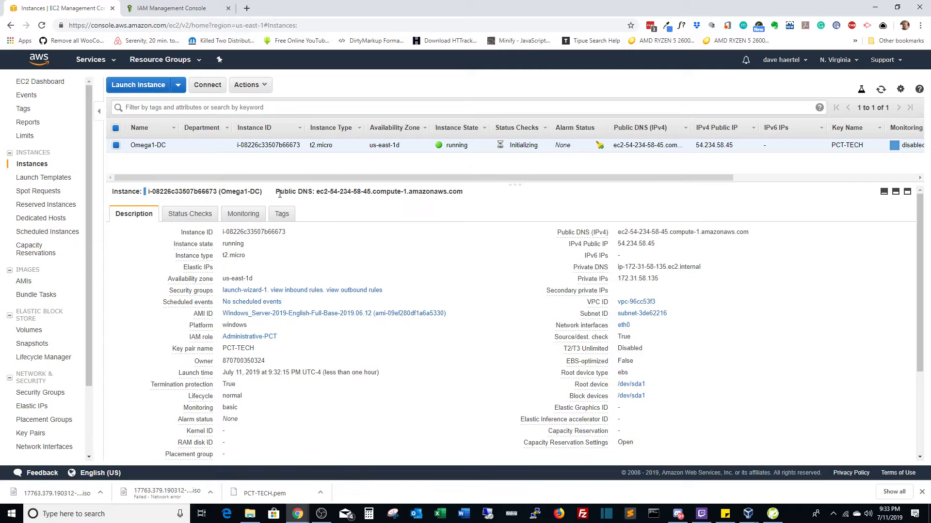
Select Omega1-DC and save its Remote Desktop file.
click(118, 146)
click(116, 145)
click(207, 85)
click(453, 232)
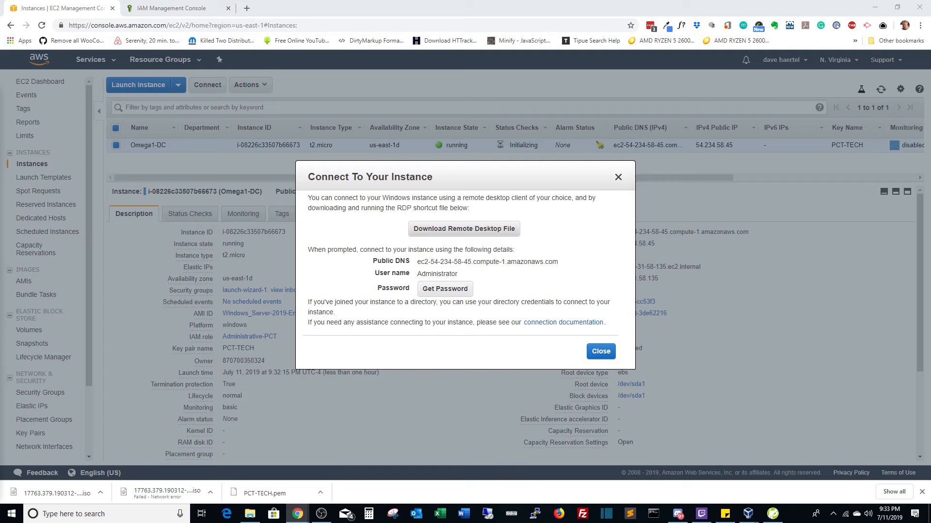
key(Return)
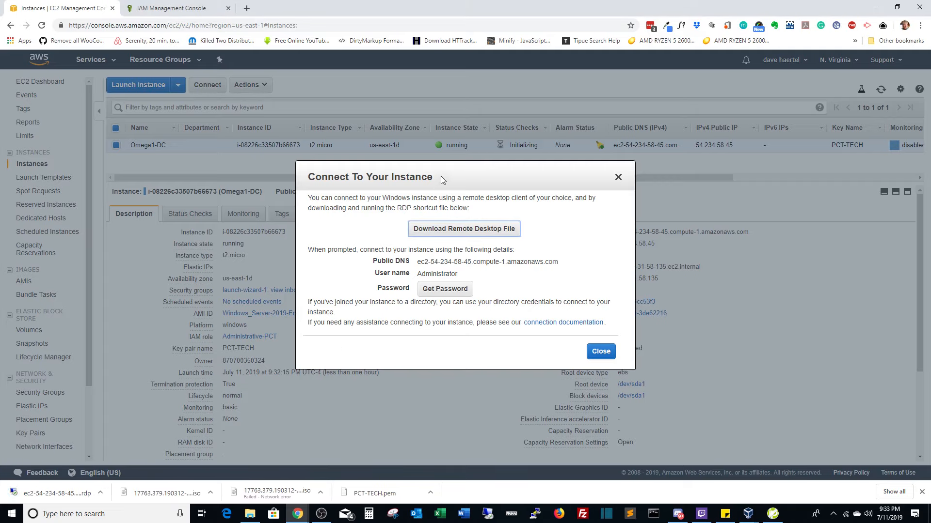
Close the connection details and open the downloaded .rdp file.
drag(442, 180, 24, 197)
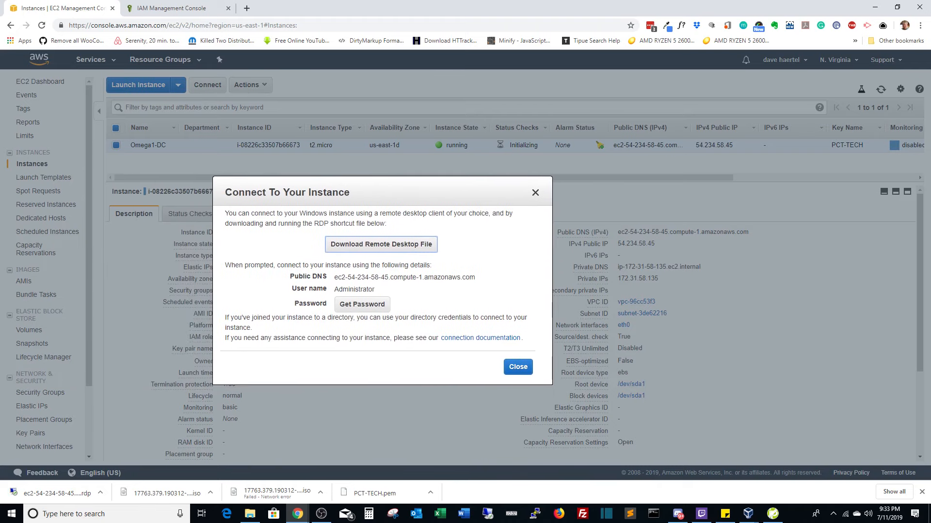
click(518, 367)
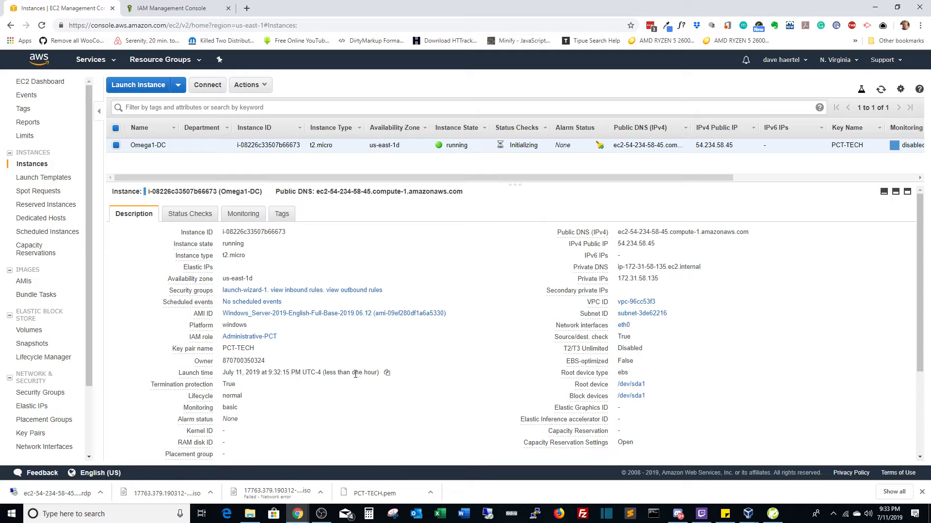
click(250, 514)
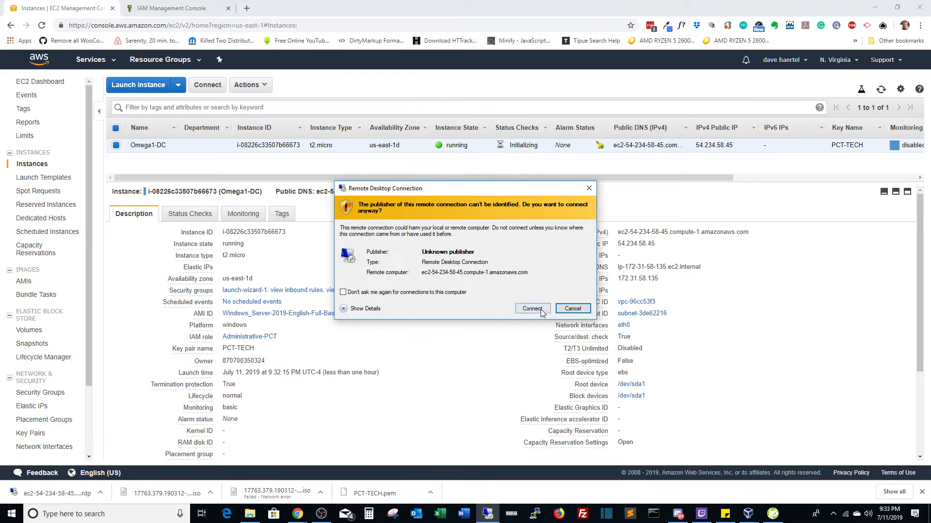
Retrieve the instance's Administrator password from the console and submit it to log in.
click(541, 310)
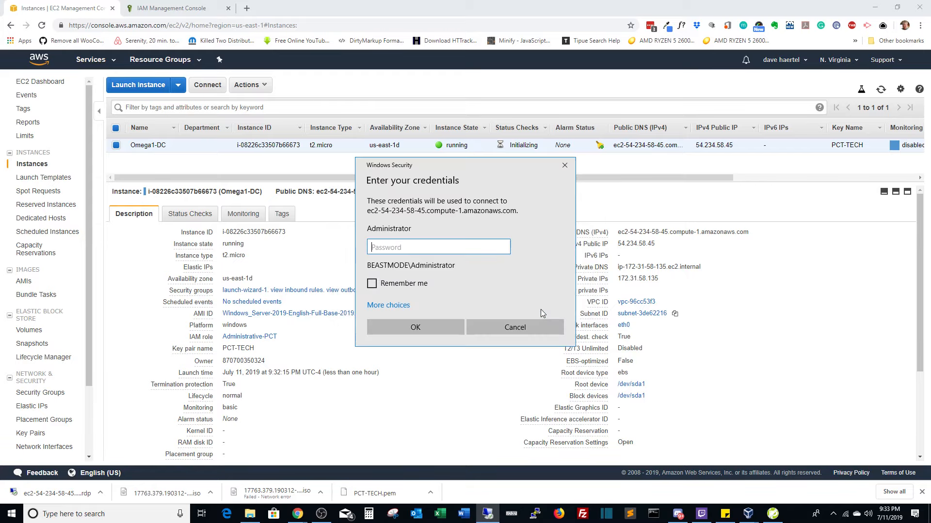
click(291, 259)
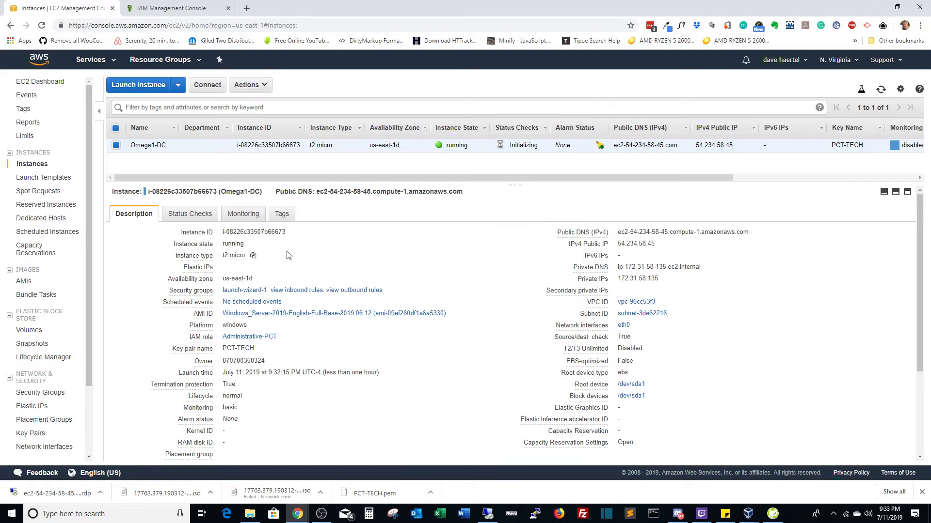
click(199, 89)
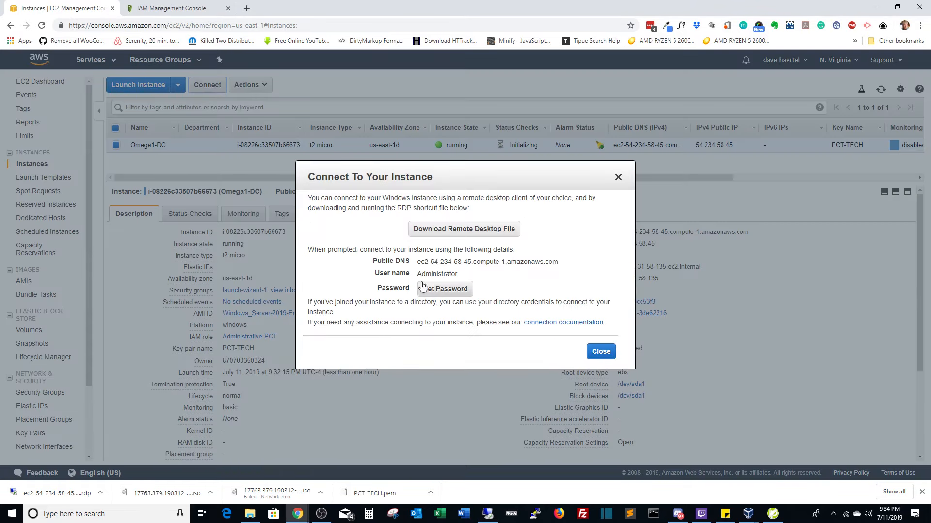
click(436, 291)
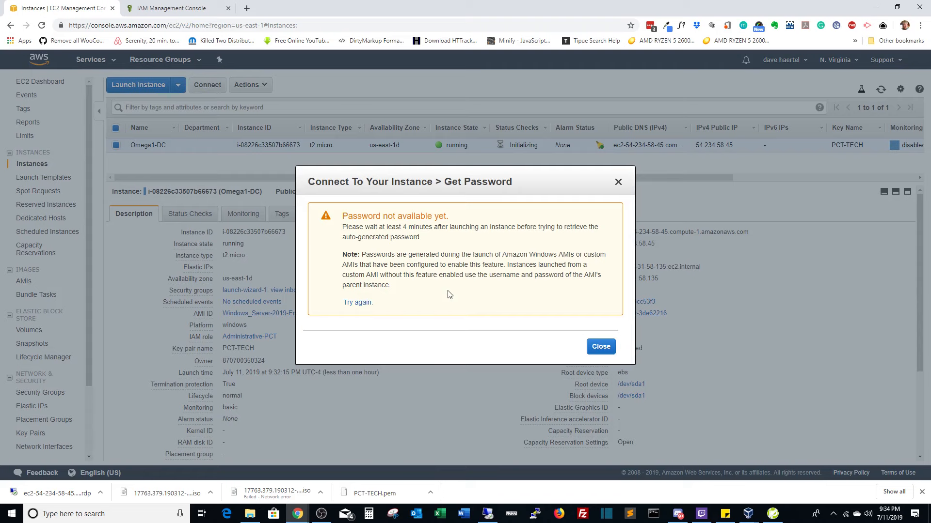
click(358, 303)
click(600, 346)
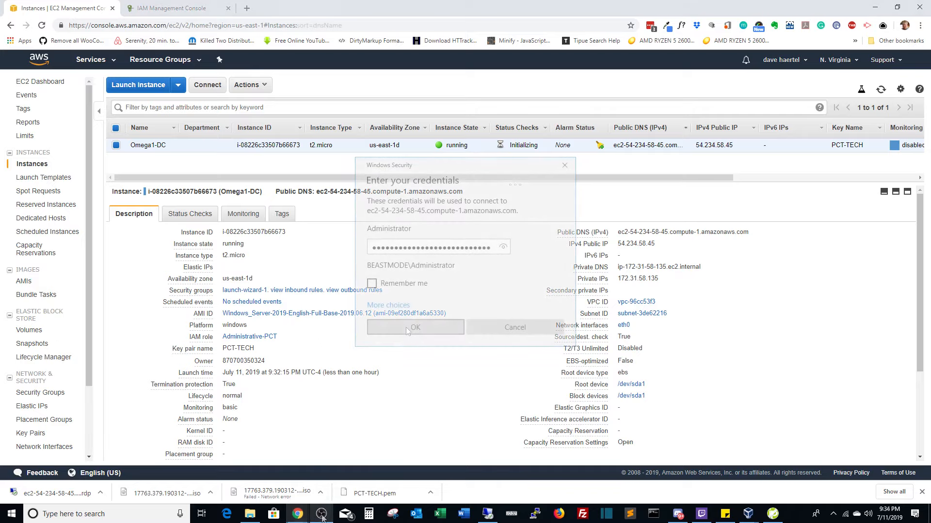
click(412, 327)
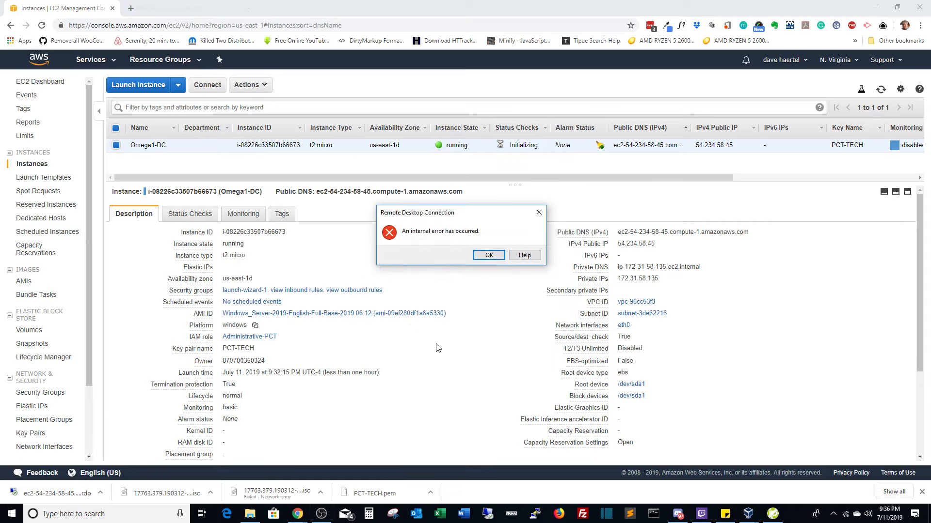
Dismiss the internal error and retry connecting via the public DNS name, which fails.
click(483, 257)
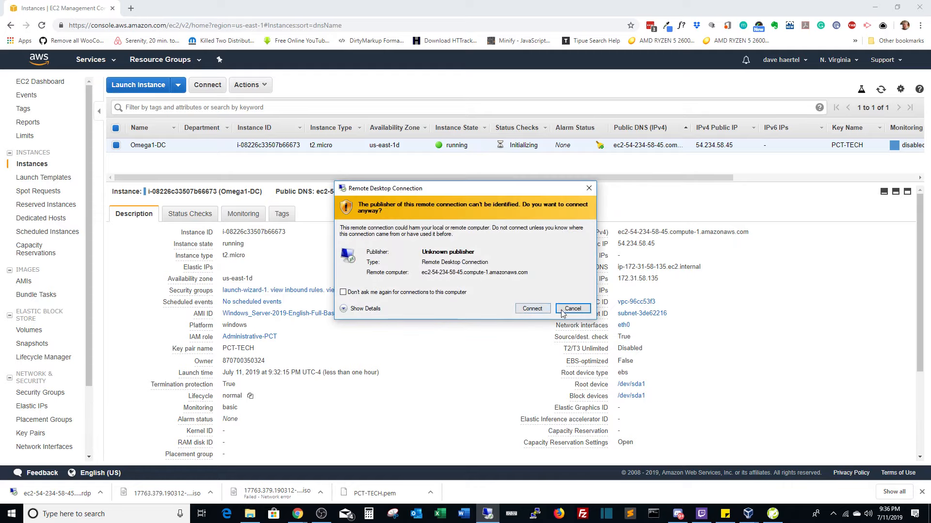
click(537, 309)
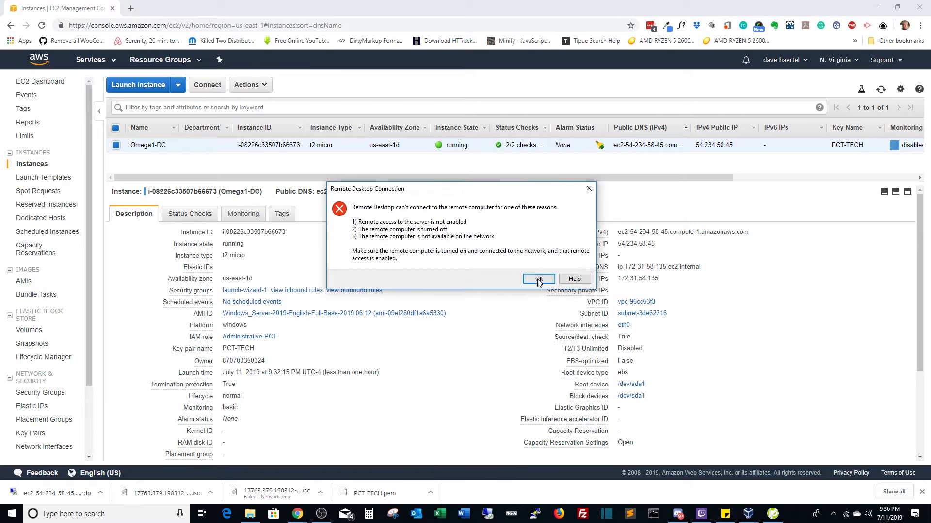
click(538, 280)
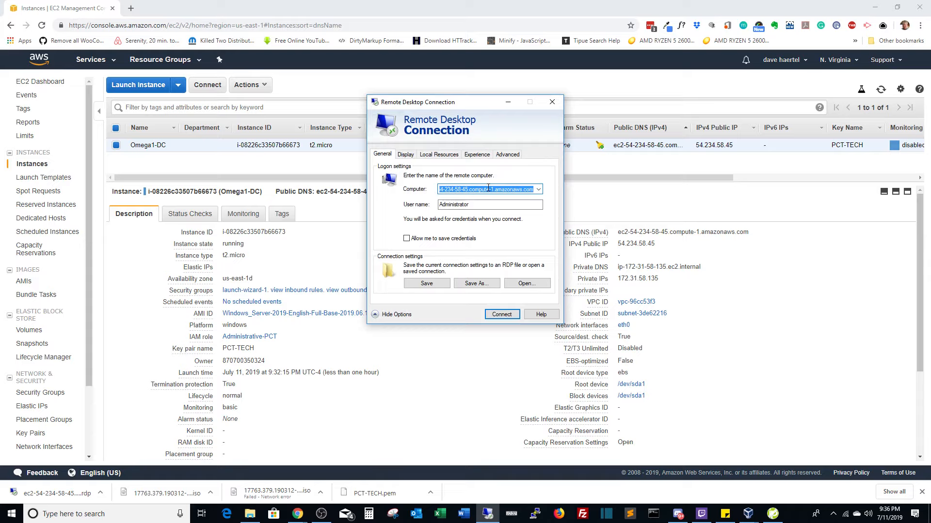
Retry connecting to the public IP 54.234.58.45, which also fails.
text(54.234.58.45)
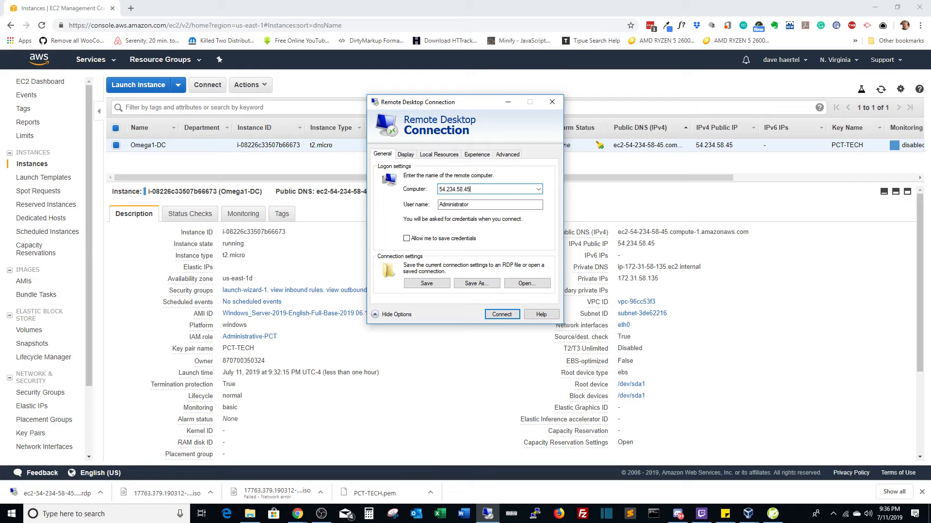
key(Return)
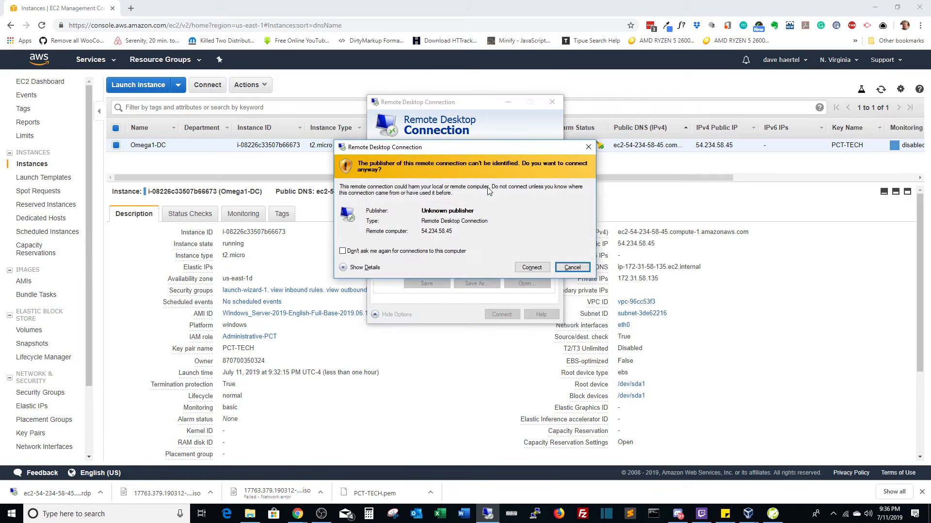
click(532, 268)
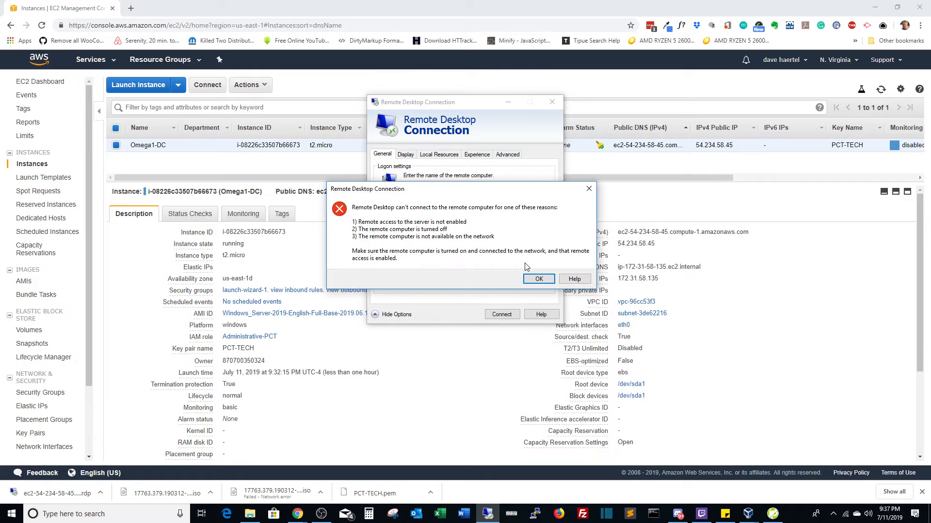
click(530, 276)
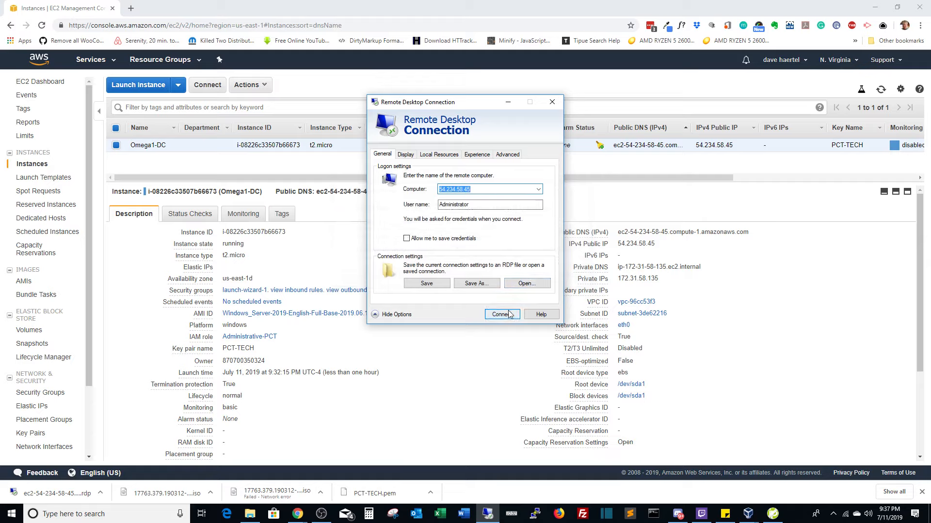
click(538, 189)
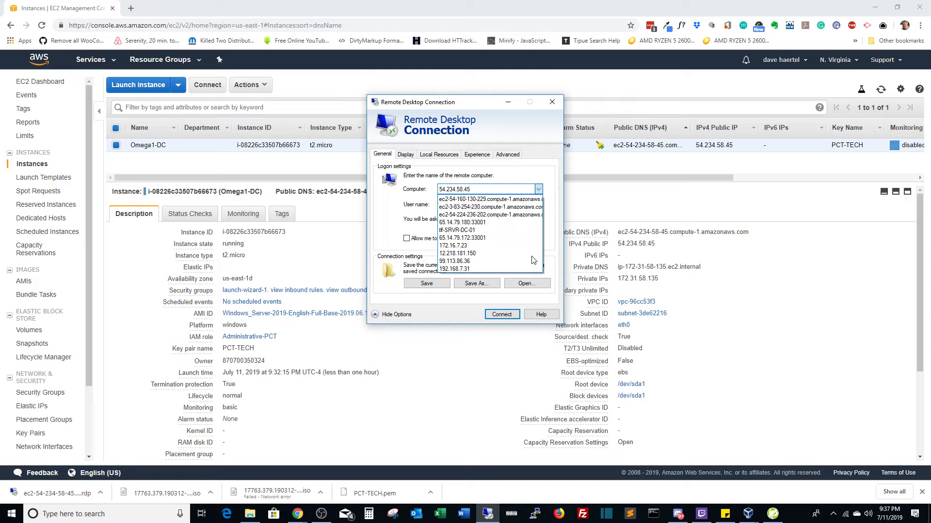
click(550, 112)
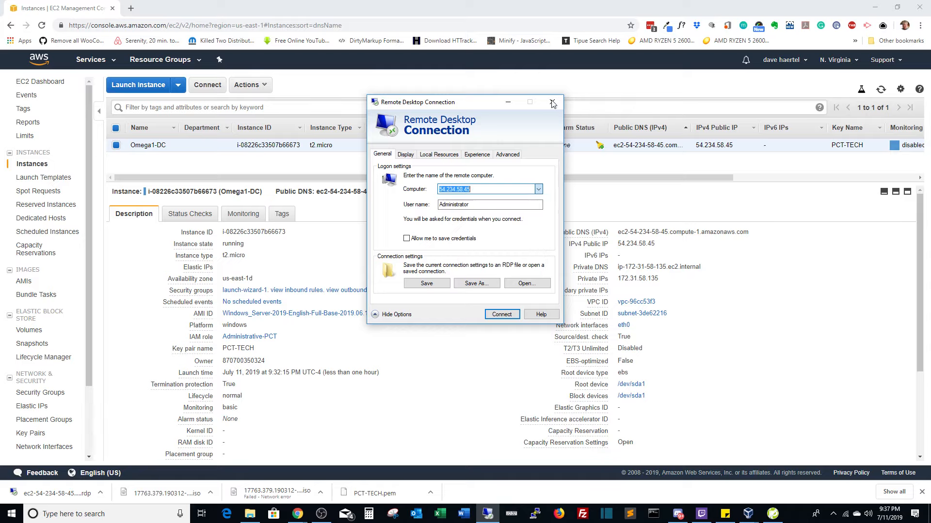
Relaunch the RDP connection, log in with the pasted Administrator password, and accept the certificate.
click(552, 102)
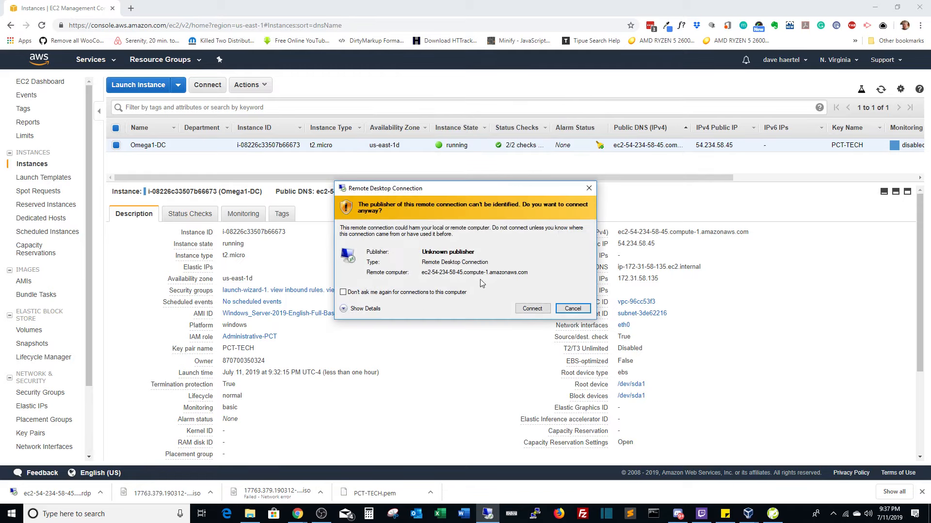
click(520, 313)
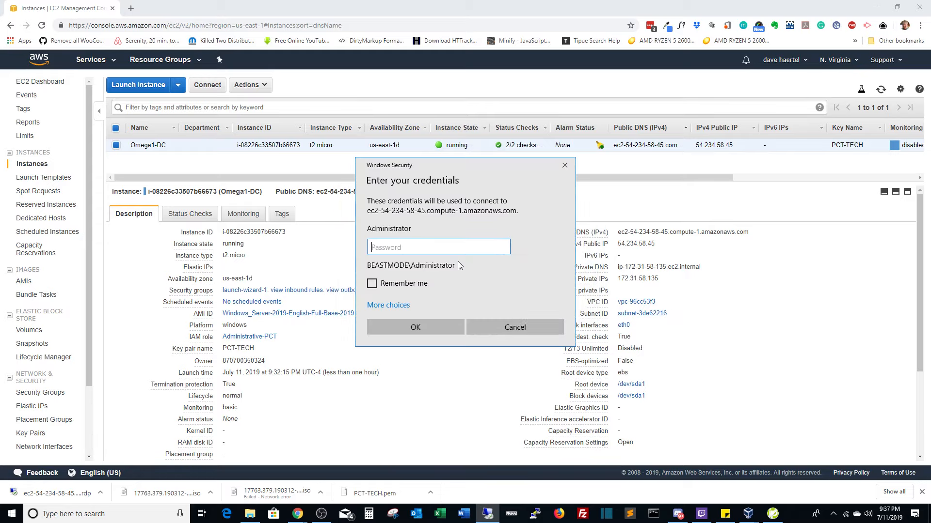
key(ctrl+v)
key(Return)
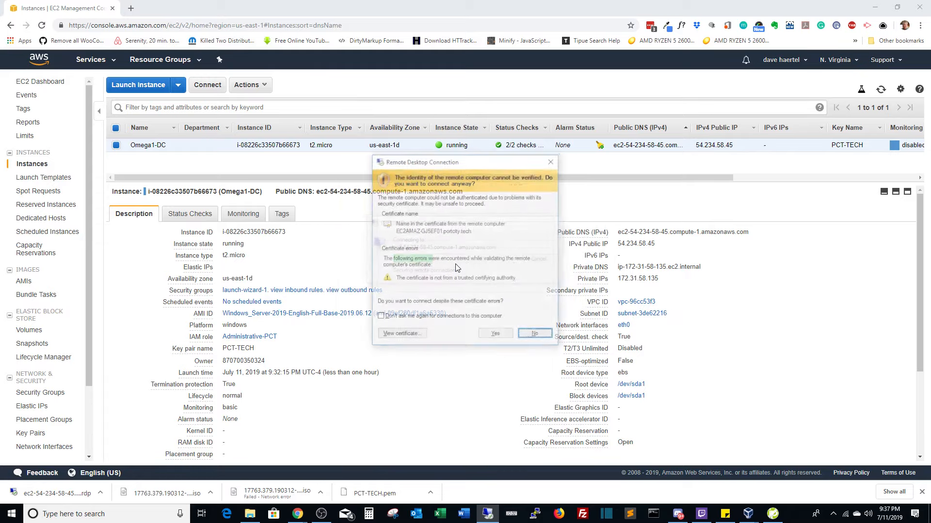
click(503, 336)
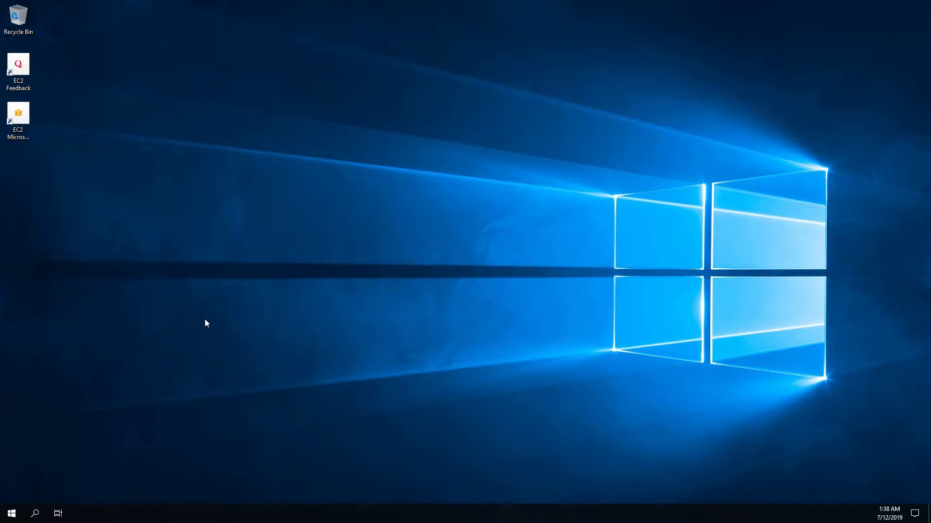
Launch Server Manager from Start, dismiss the Windows Admin Center notice, and show Local Server properties.
click(11, 514)
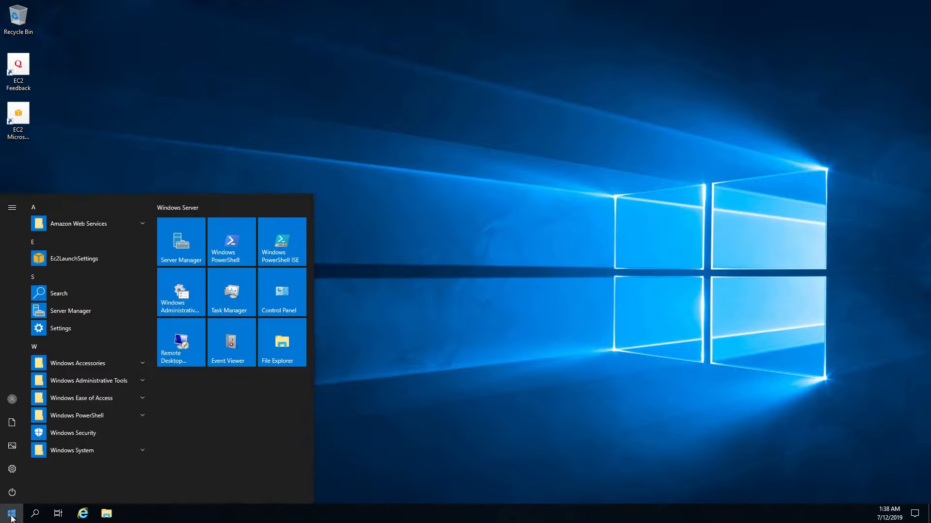
click(194, 240)
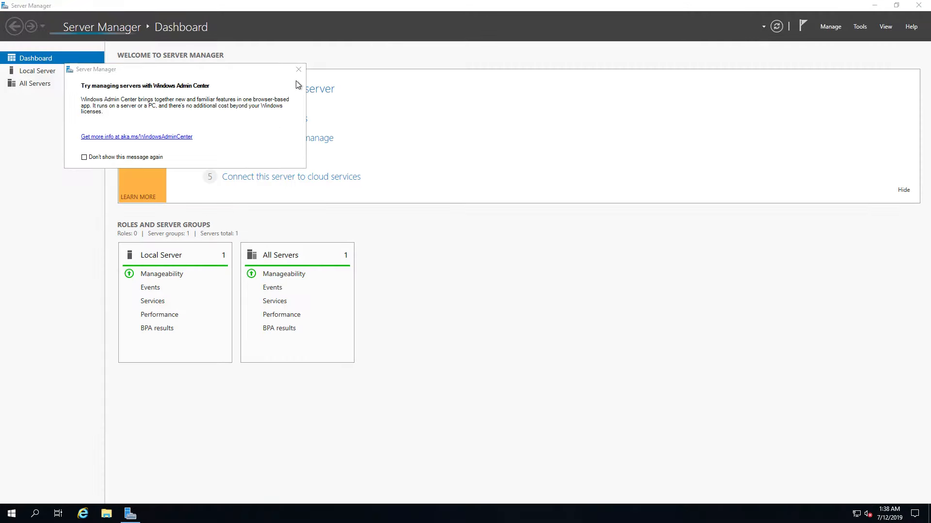
click(298, 69)
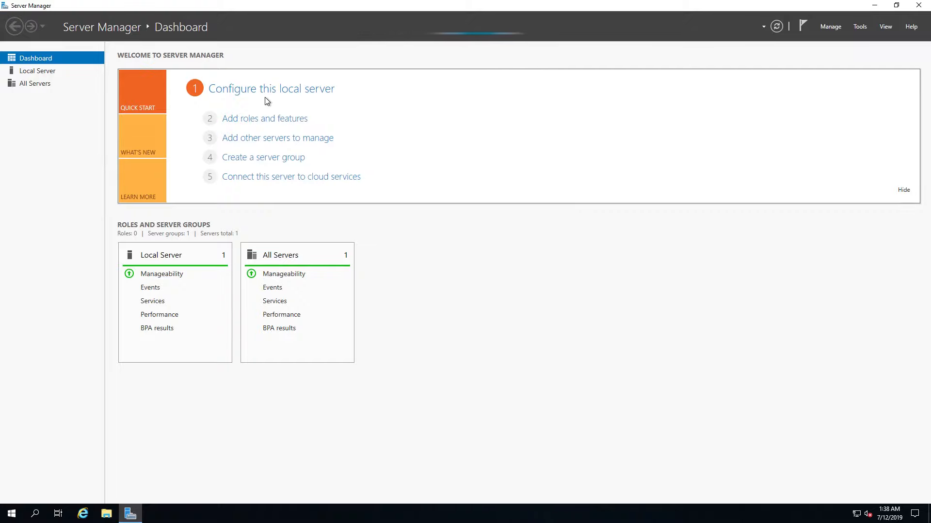
click(37, 71)
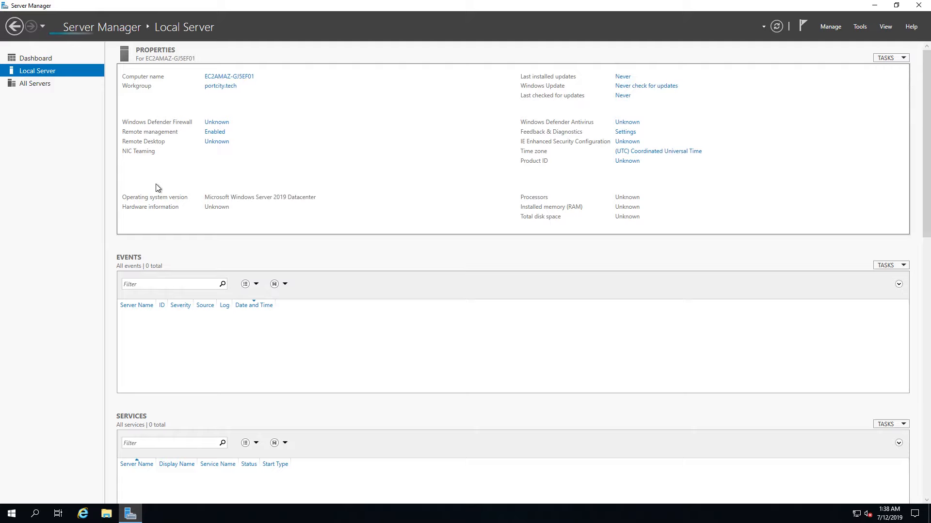
Confirm portcity.tech domain membership in System Properties, then start Add Roles and Features past the inventory message.
click(226, 90)
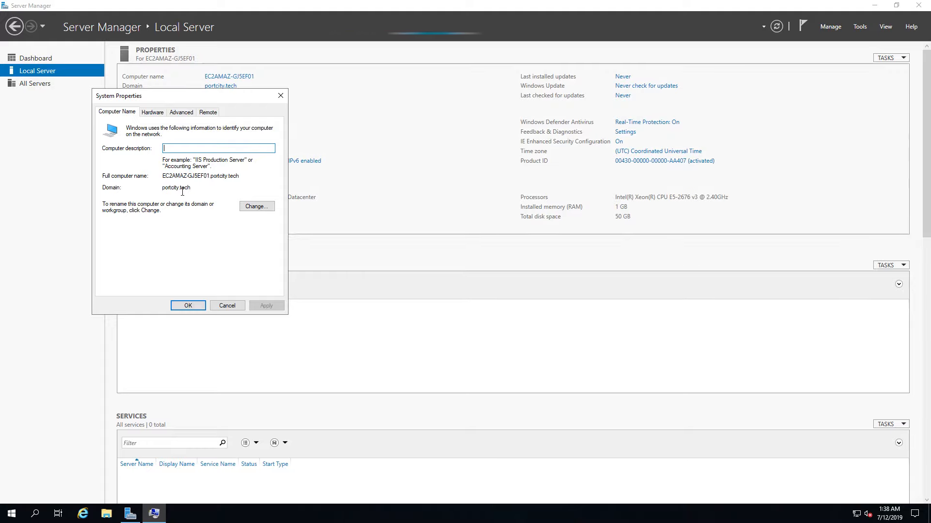
click(227, 305)
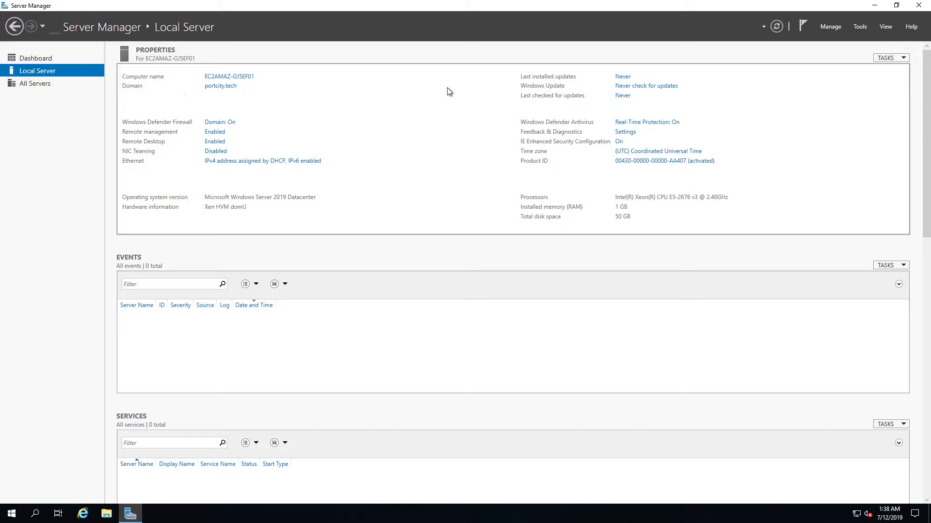
click(830, 27)
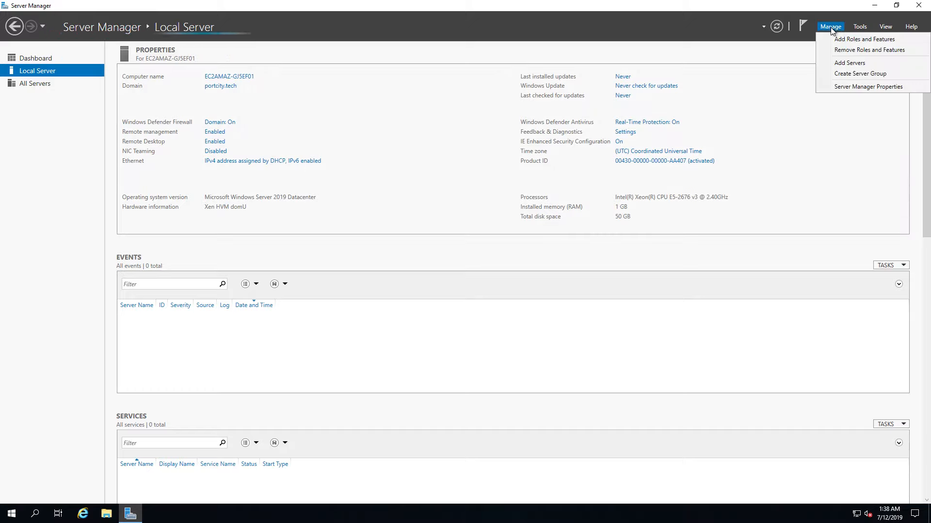
click(836, 39)
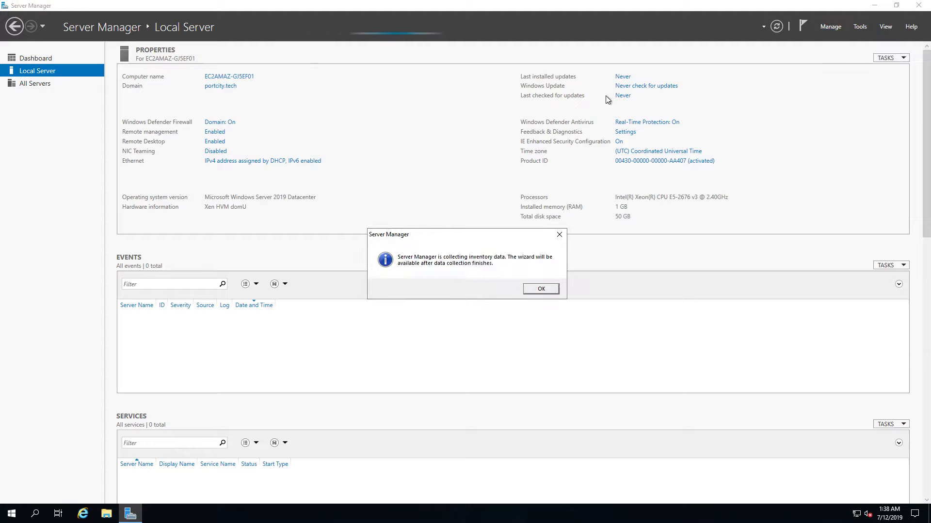
click(543, 289)
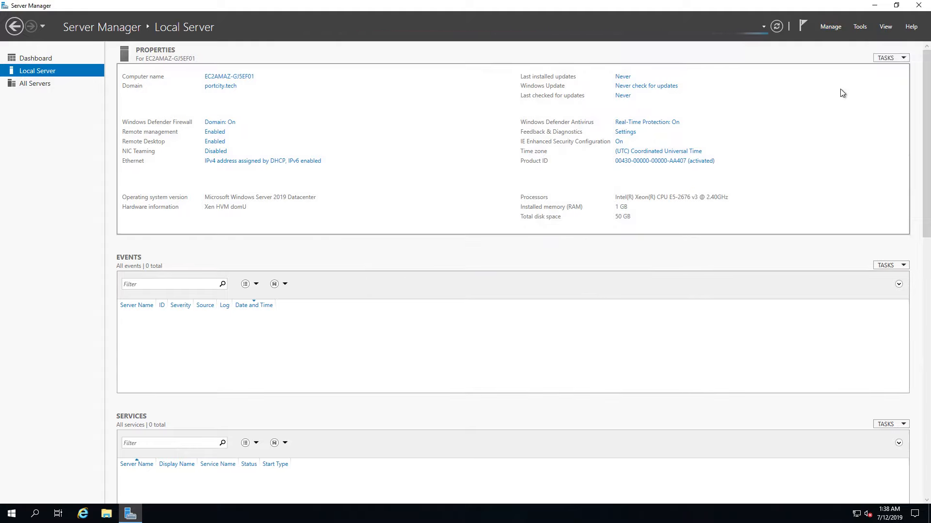